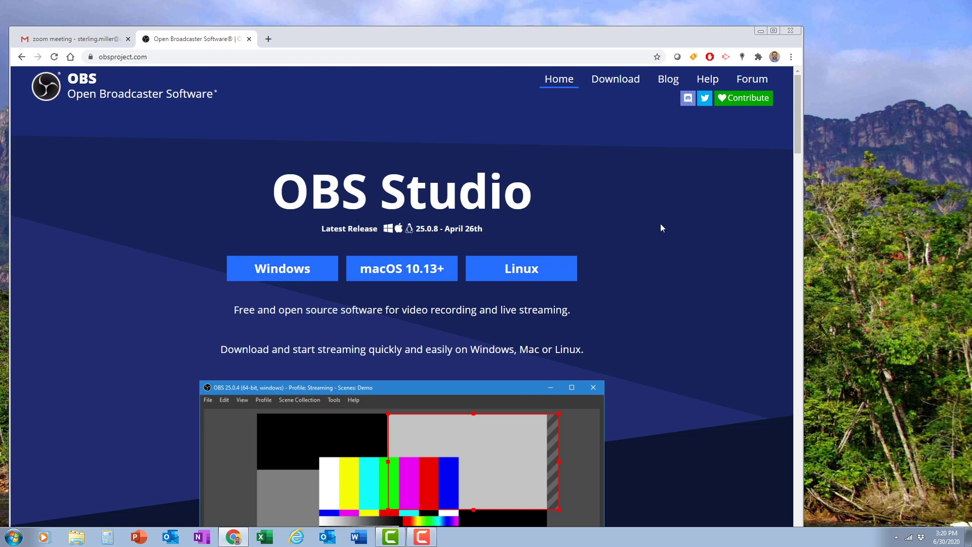
# - Scroll down and back up the OBS Studio homepage showing the 25.0.8 downloads
pyautogui.scroll(-10, 660, 236)
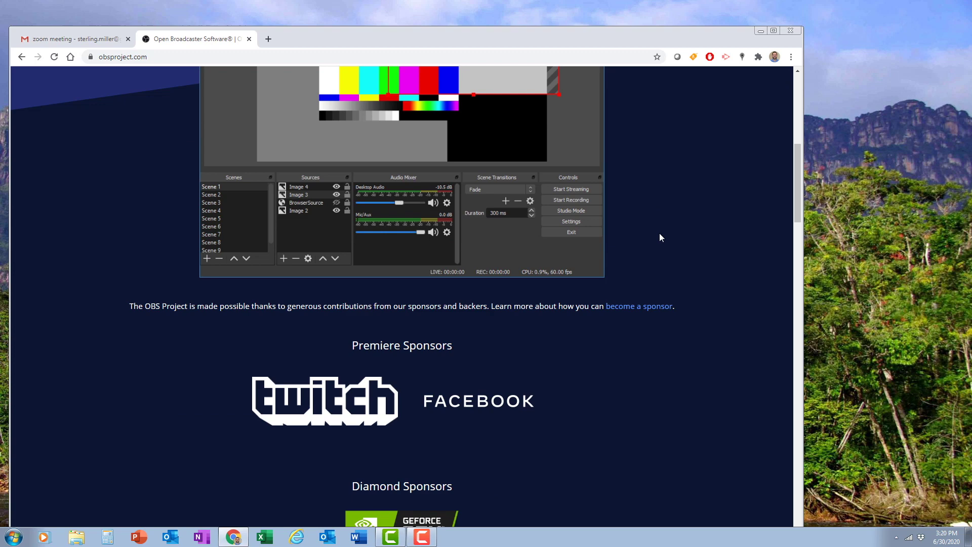
pyautogui.scroll(10, 660, 237)
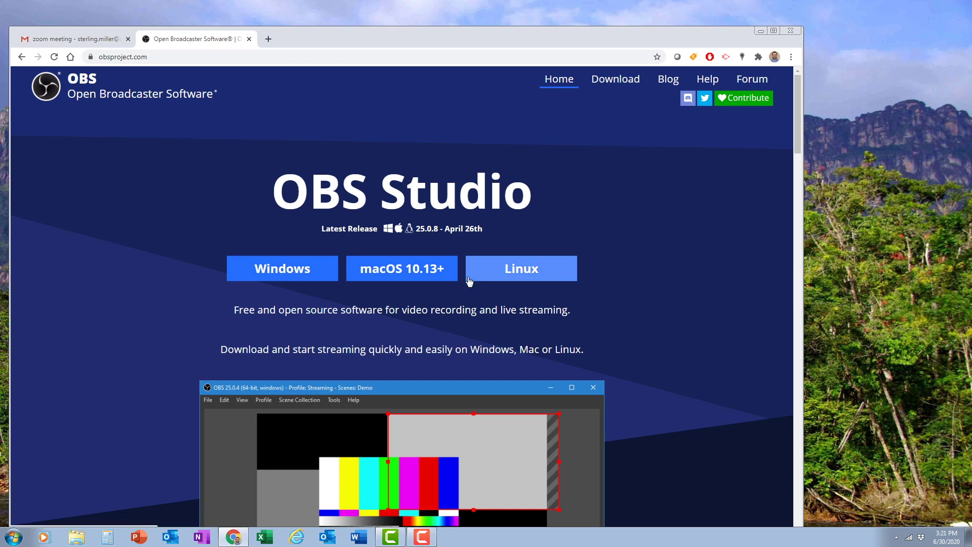
# - Open the Zoom invitation email and launch SampleZoomMeeting in the Zoom app
pyautogui.click(90, 44)
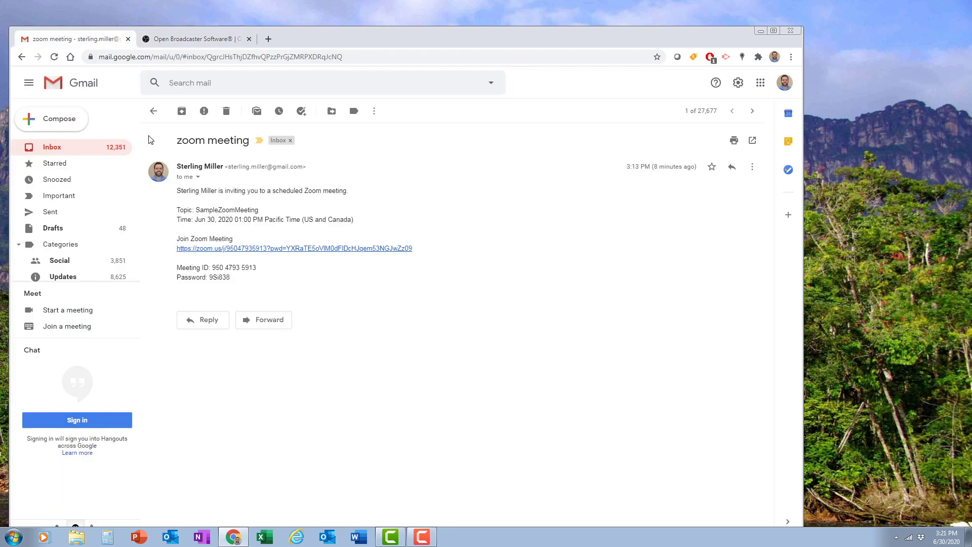
pyautogui.click(280, 249)
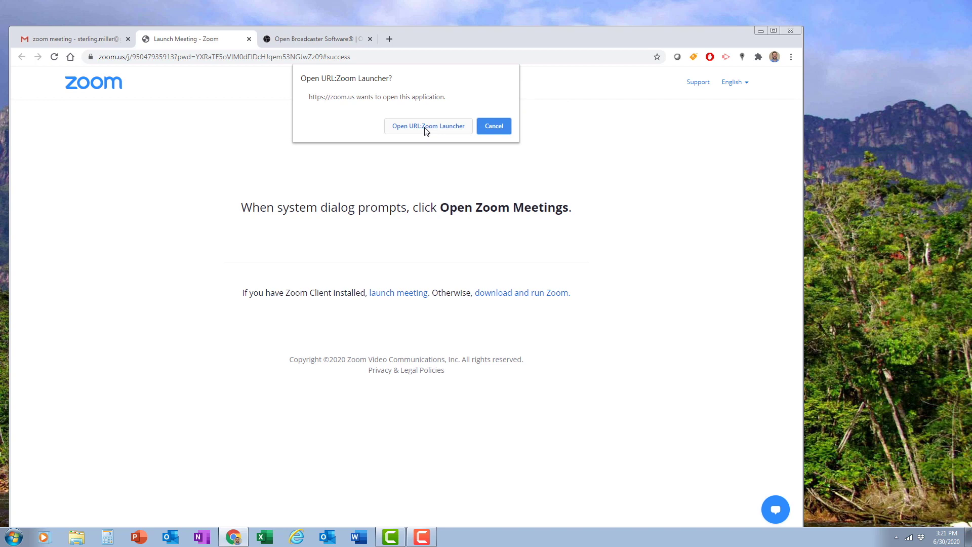
pyautogui.click(428, 127)
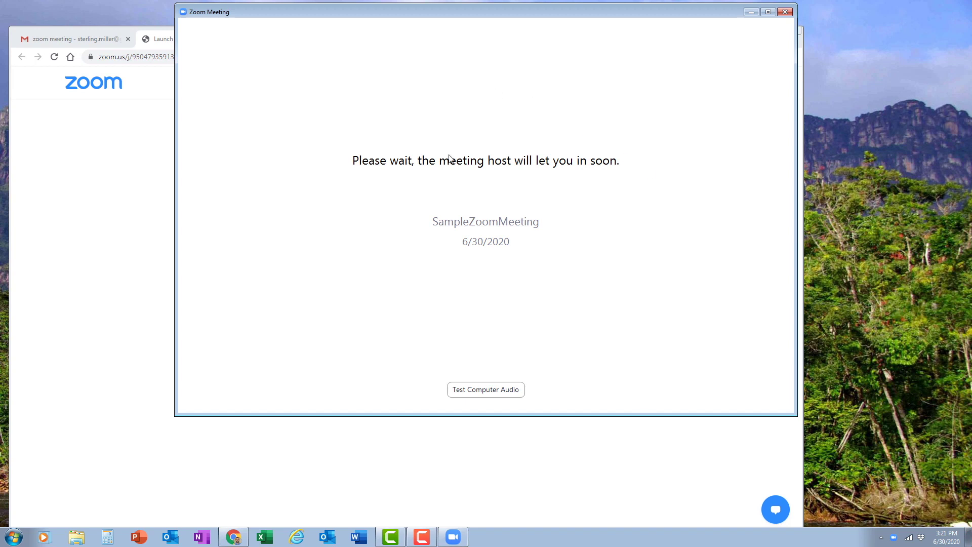
# - Shrink the Zoom waiting window, move it to the right side, and minimize Chrome
pyautogui.moveTo(724, 14); pyautogui.dragTo(782, 20)
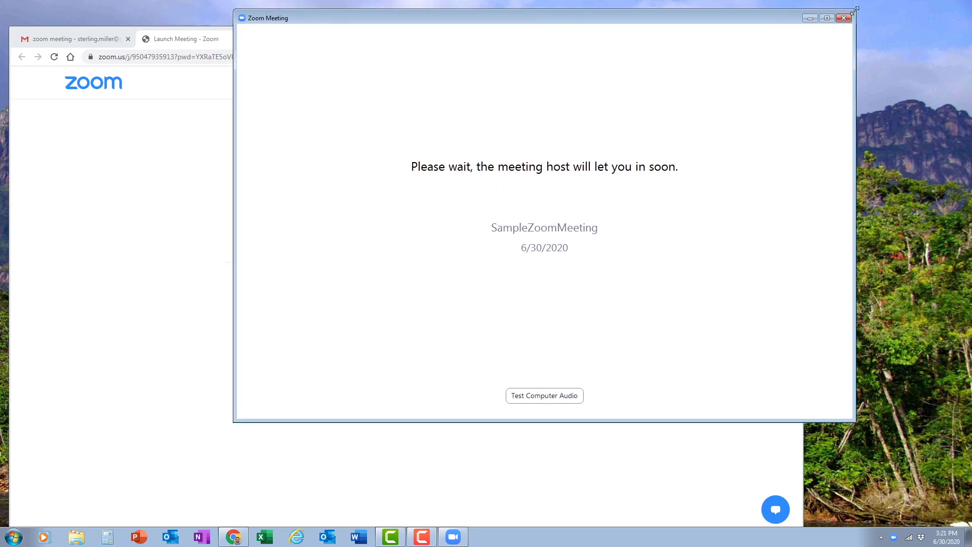
pyautogui.moveTo(858, 11); pyautogui.dragTo(577, 183)
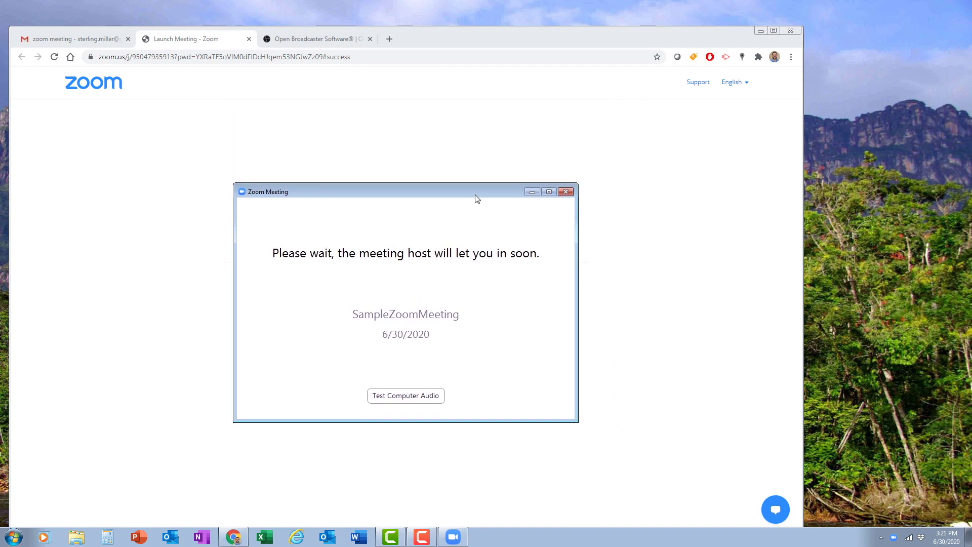
pyautogui.moveTo(475, 194); pyautogui.dragTo(843, 119)
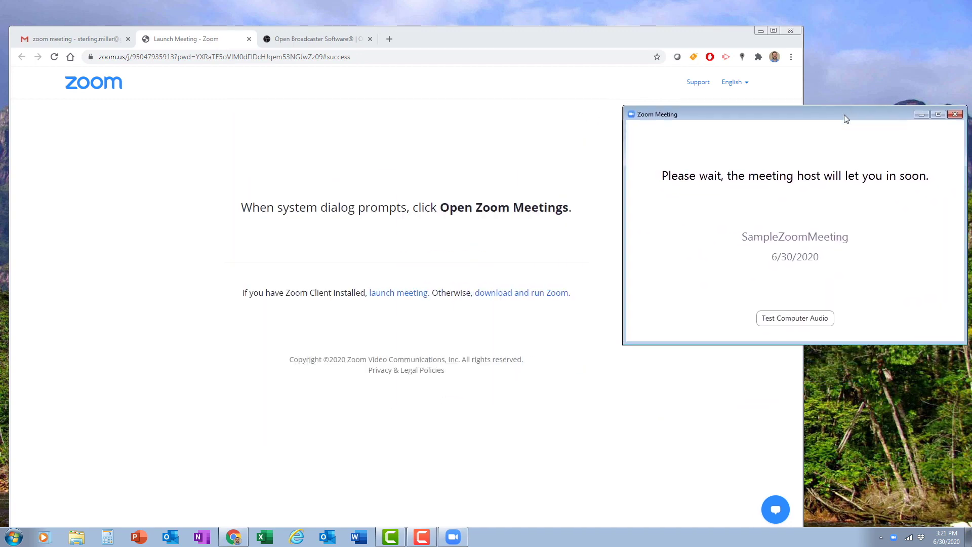
pyautogui.click(759, 32)
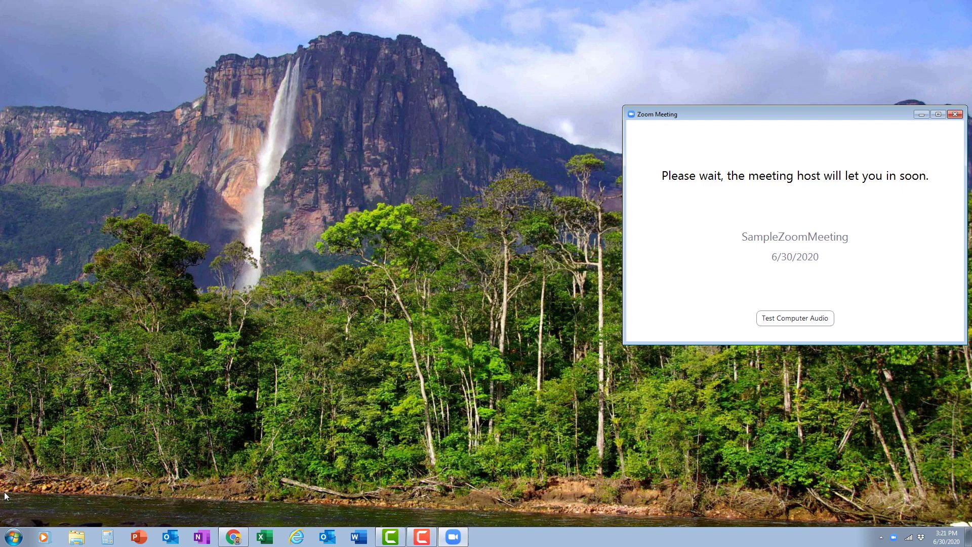
# - Launch OBS Studio and dock it, narrowed, at the left edge of the screen
pyautogui.click(13, 536)
pyautogui.click(59, 361)
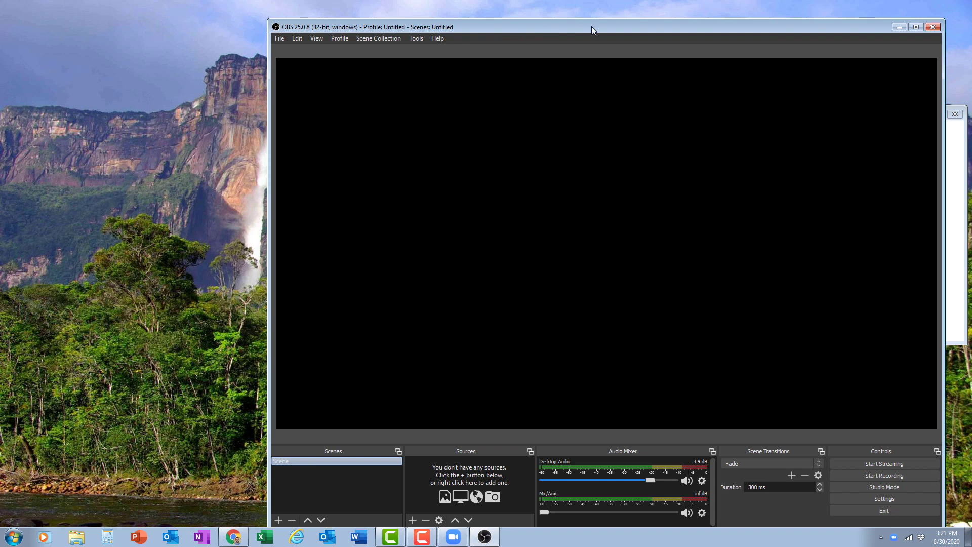
pyautogui.moveTo(591, 27); pyautogui.dragTo(316, 11)
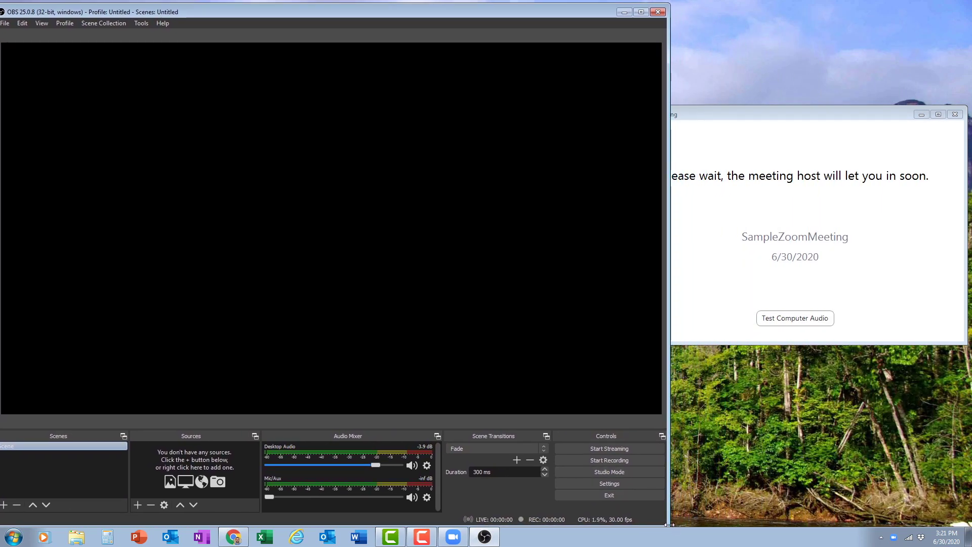
pyautogui.moveTo(669, 524); pyautogui.dragTo(562, 525)
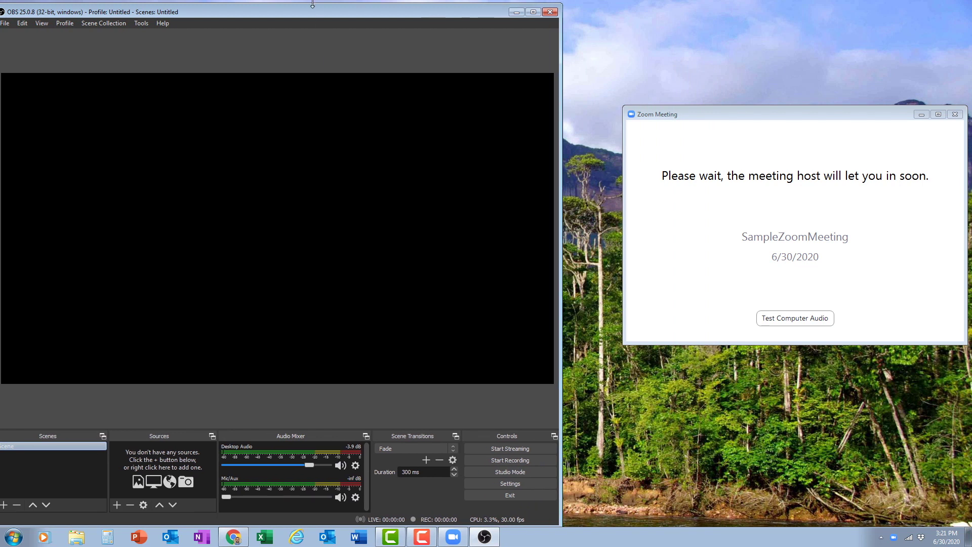
pyautogui.moveTo(296, 12); pyautogui.dragTo(318, 9)
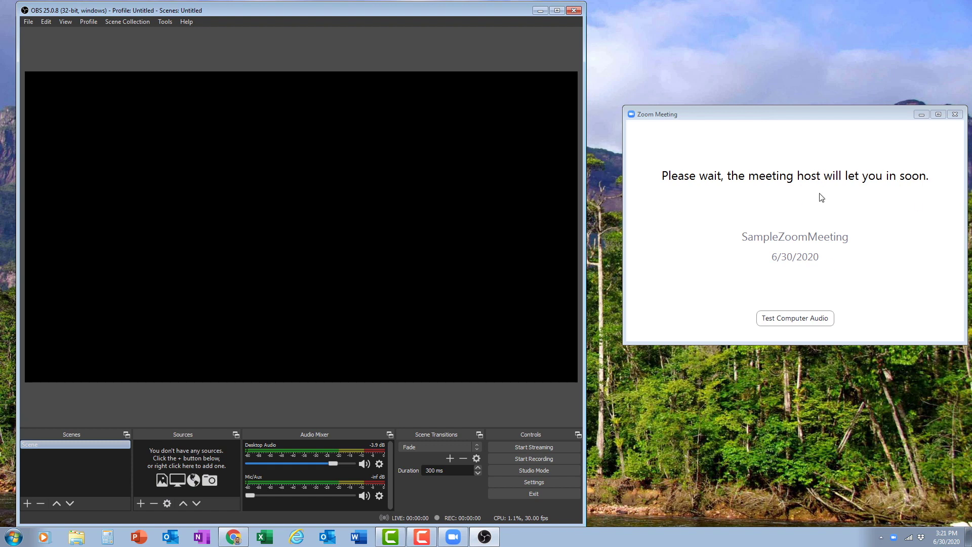
# - Add a new Window Capture source named Zoom
pyautogui.click(140, 503)
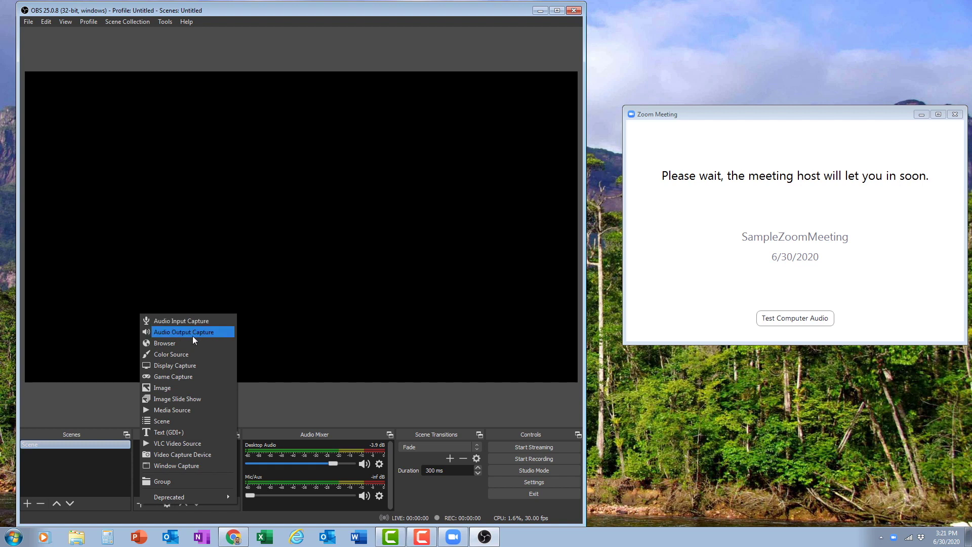
pyautogui.click(188, 466)
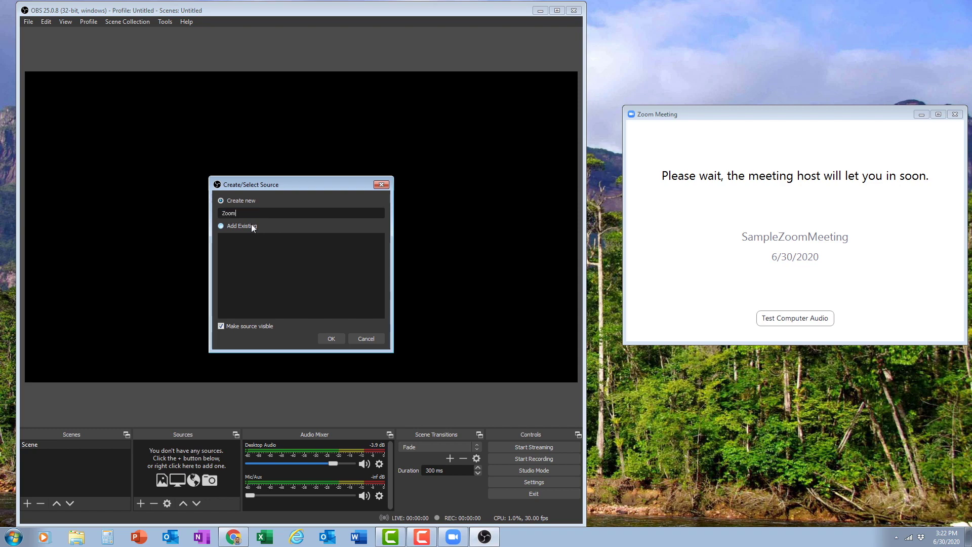
pyautogui.click(330, 340)
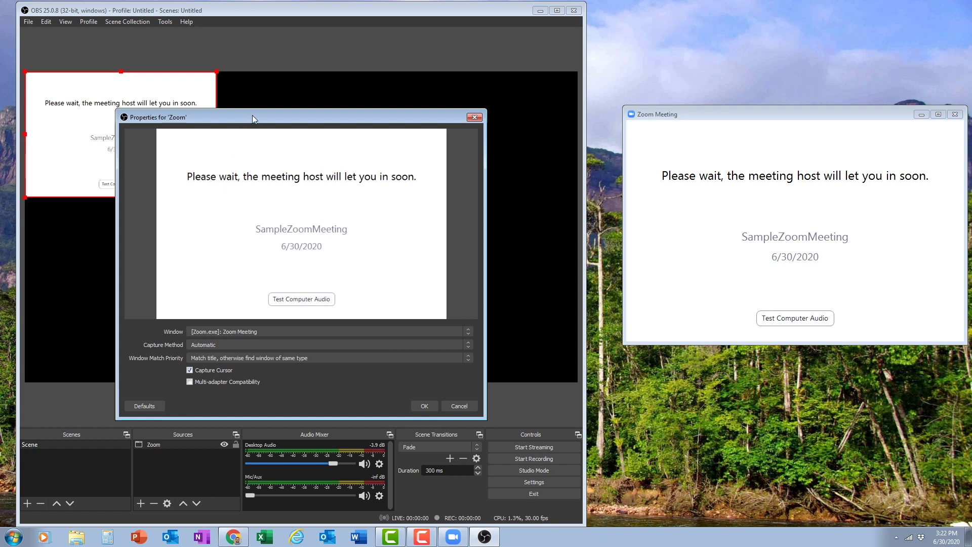
# - Capture the [Zoom.exe]: Zoom Meeting window with Automatic method and Capture Cursor off
pyautogui.moveTo(252, 114); pyautogui.dragTo(316, 133)
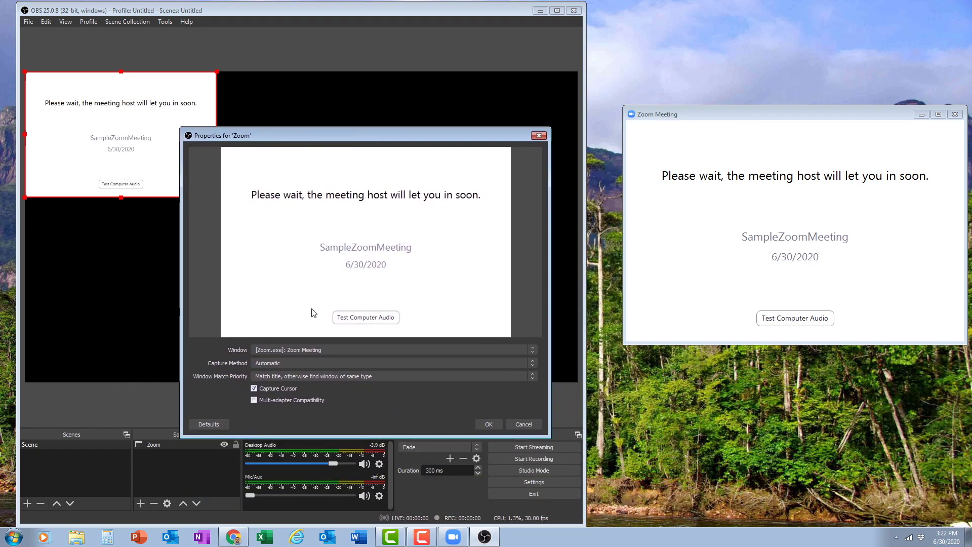
pyautogui.click(331, 350)
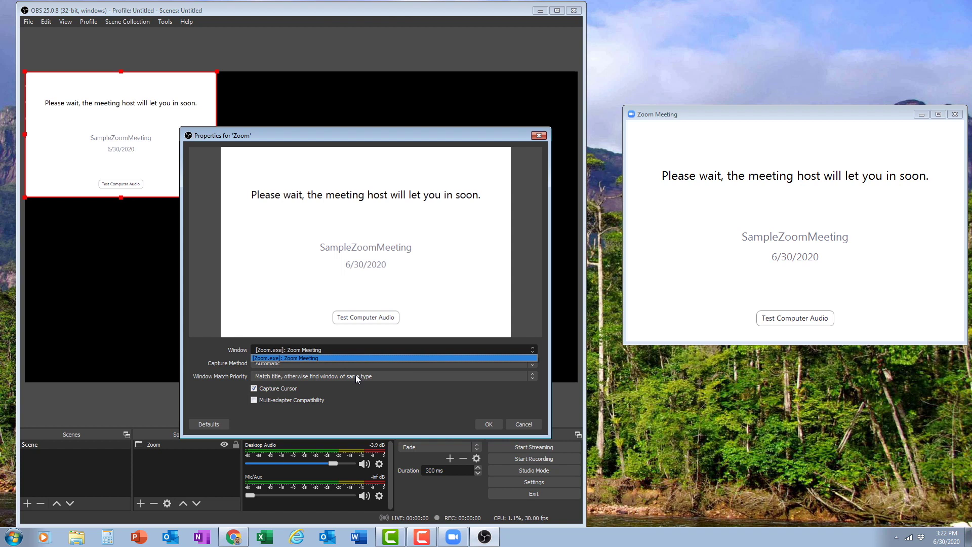
pyautogui.click(432, 358)
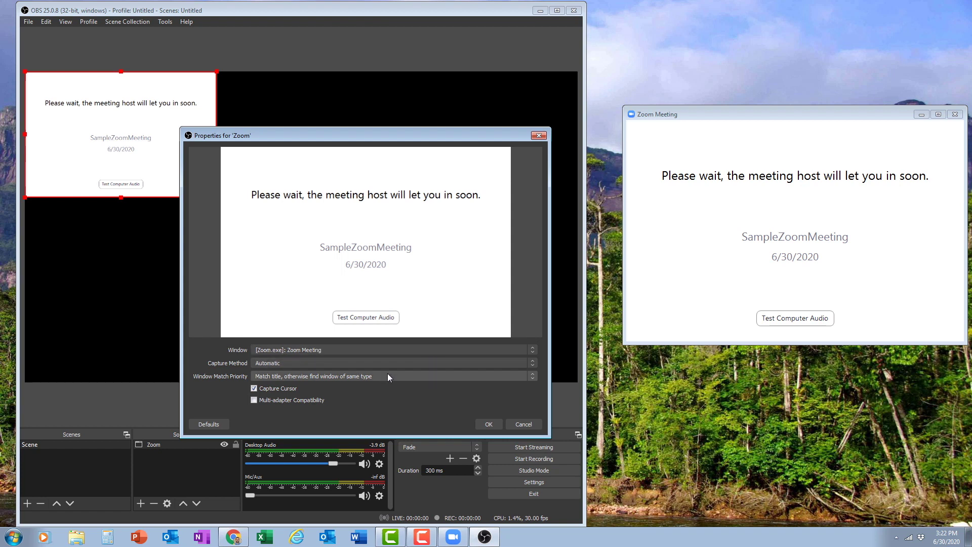
pyautogui.click(288, 362)
pyautogui.click(288, 360)
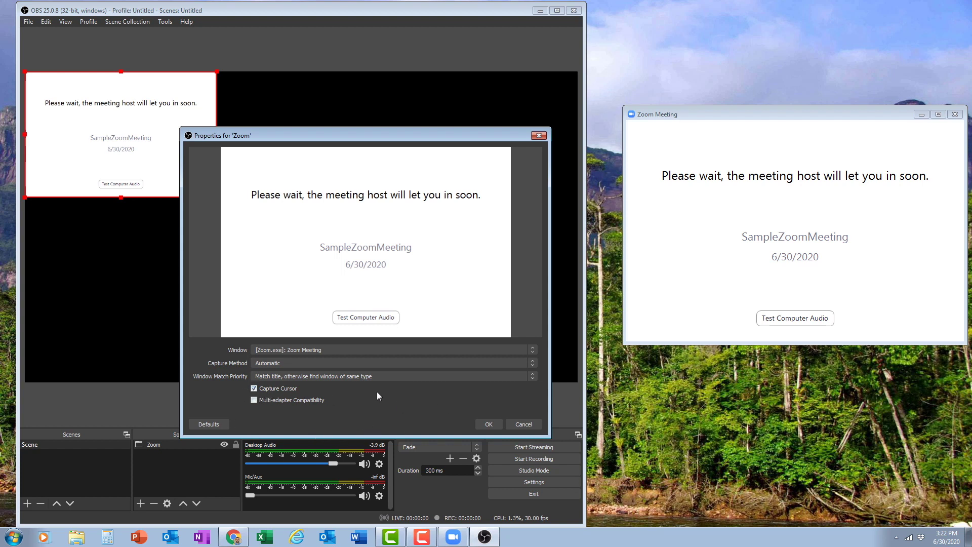
pyautogui.click(254, 388)
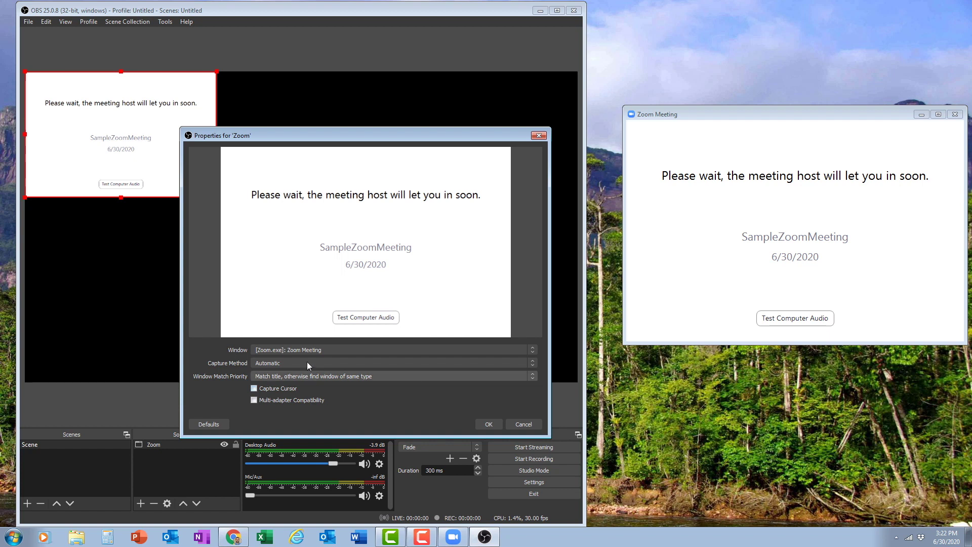
# - Confirm the Zoom capture properties and enlarge the Zoom capture in the OBS preview
pyautogui.click(489, 424)
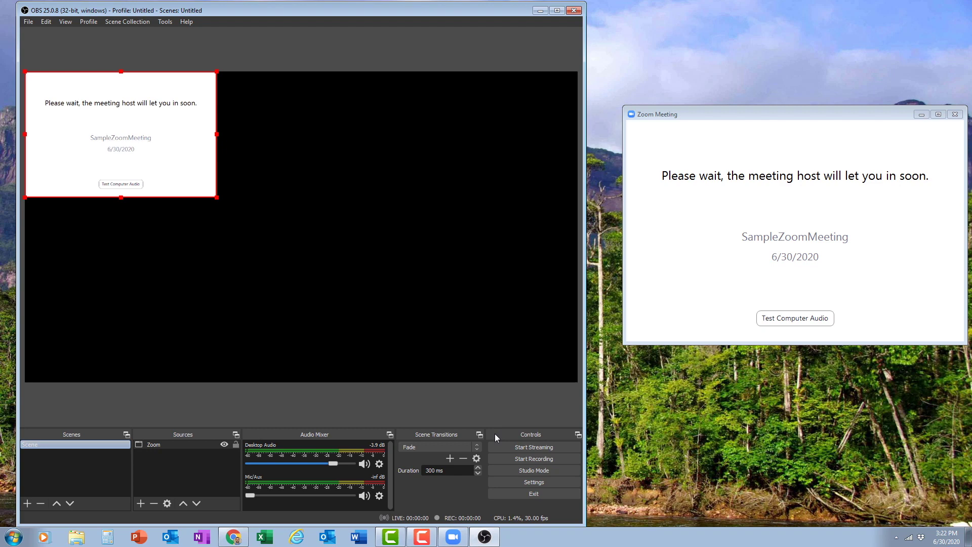
pyautogui.moveTo(854, 112); pyautogui.dragTo(835, 83)
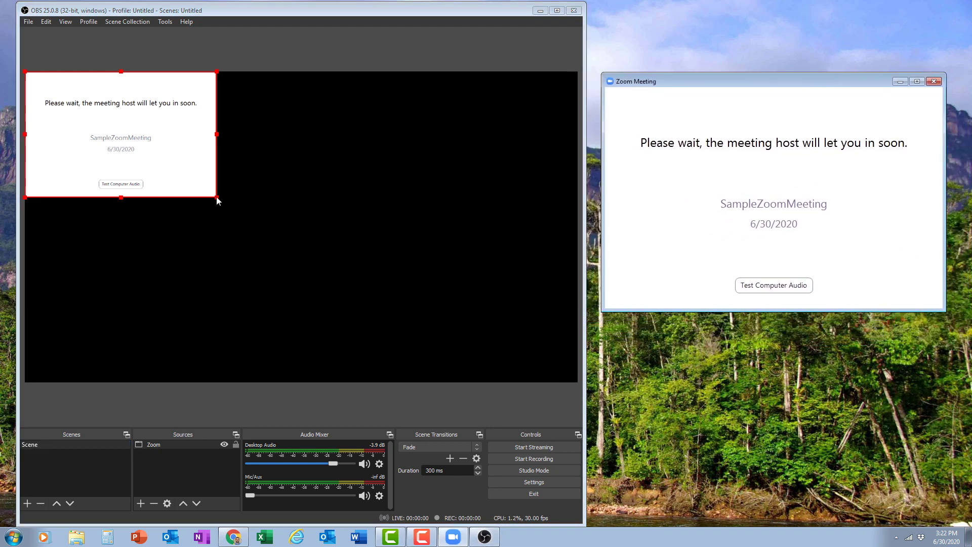
pyautogui.moveTo(217, 197); pyautogui.dragTo(499, 376)
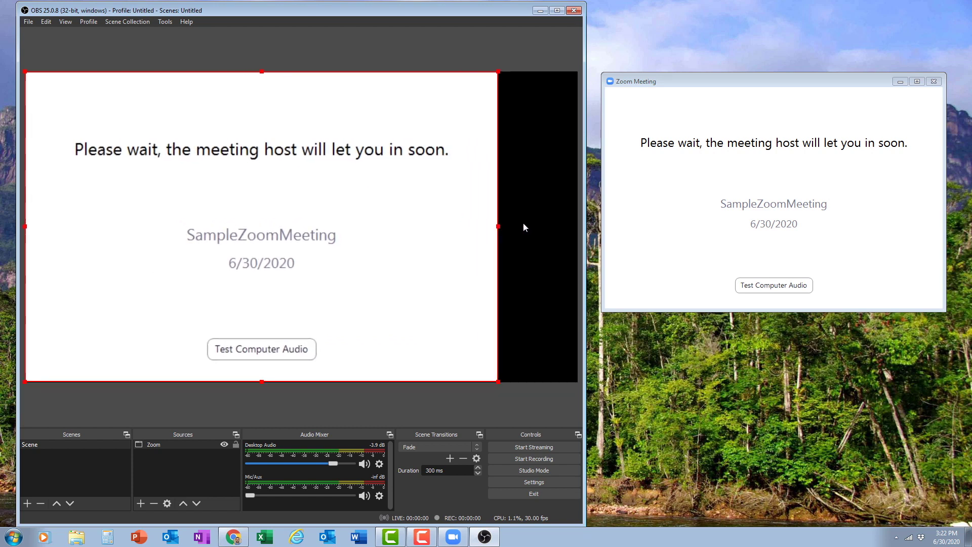
pyautogui.moveTo(523, 227); pyautogui.dragTo(498, 218)
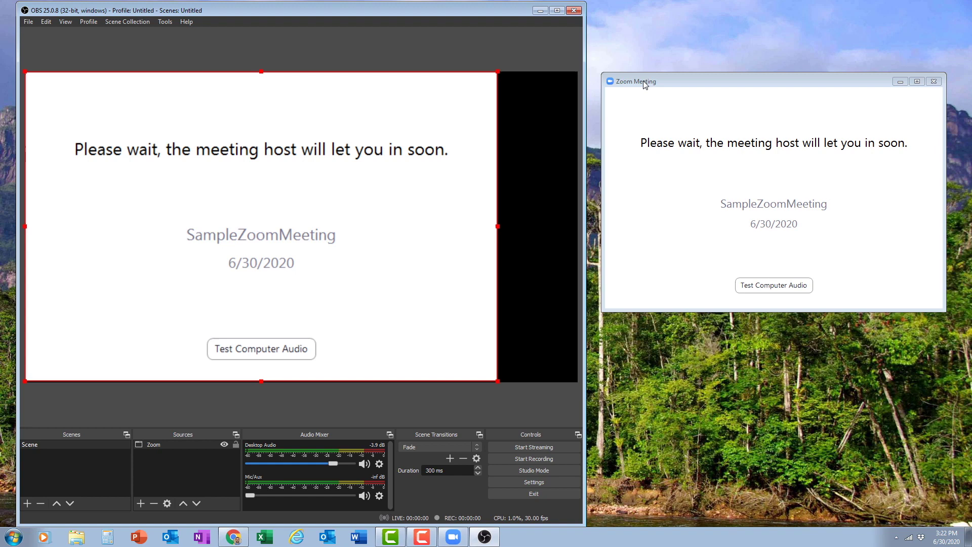
pyautogui.moveTo(645, 84); pyautogui.dragTo(580, 88)
pyautogui.click(844, 89)
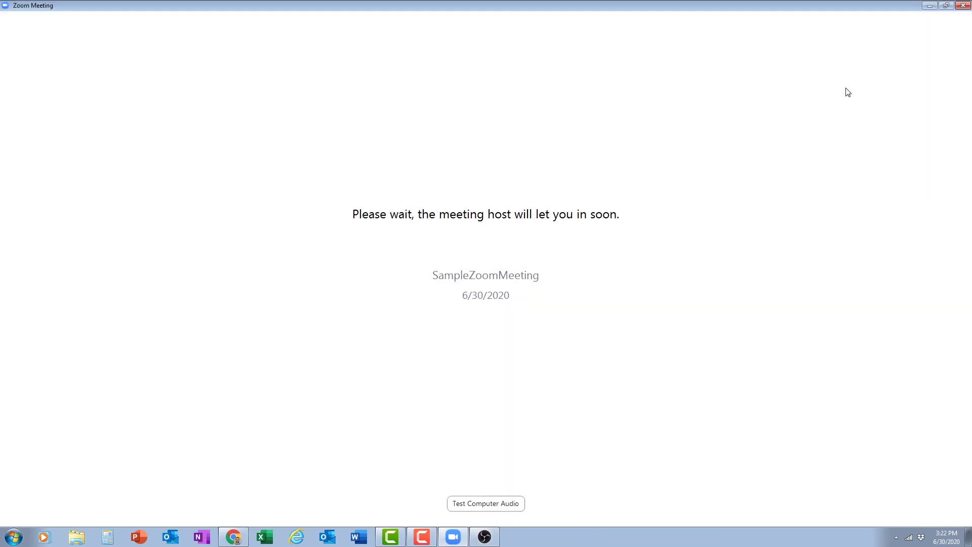
pyautogui.click(947, 7)
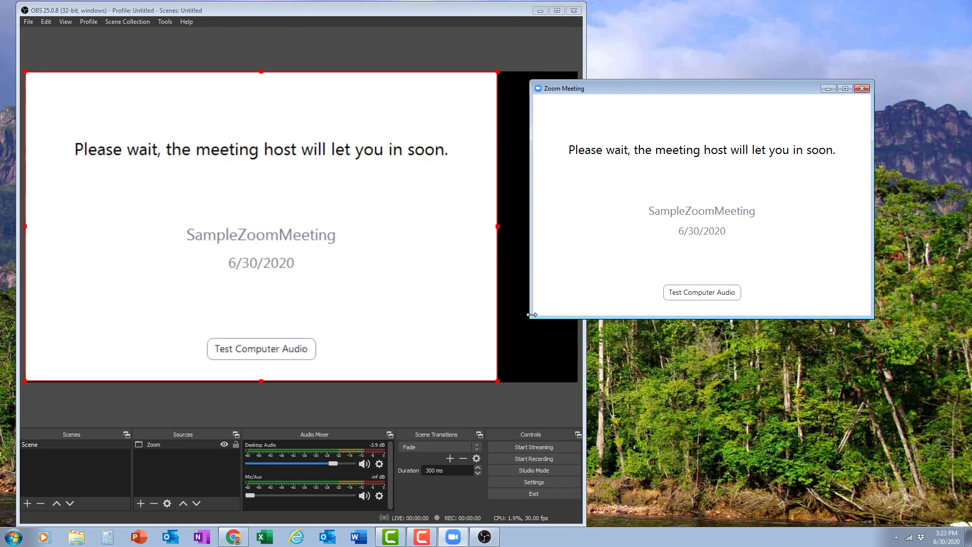
# - Widen and enlarge the Zoom meeting window down and left so its capture grows
pyautogui.moveTo(531, 315); pyautogui.dragTo(481, 315)
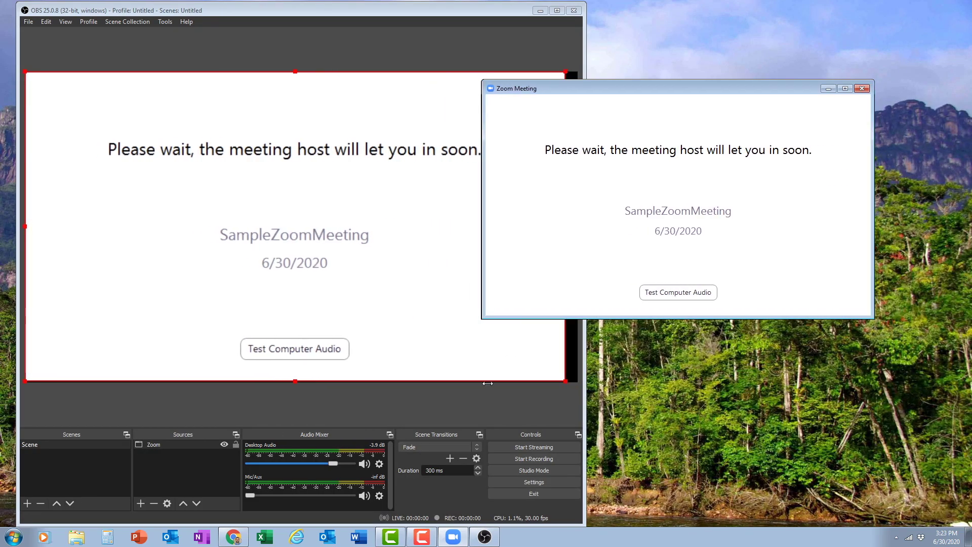
pyautogui.moveTo(488, 384); pyautogui.dragTo(471, 382)
pyautogui.click(470, 381)
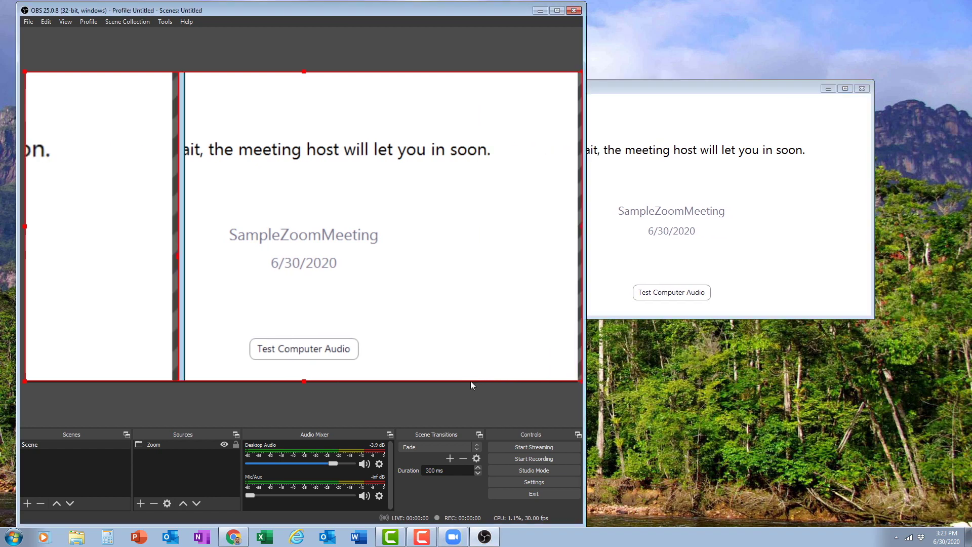
pyautogui.click(626, 265)
pyautogui.moveTo(476, 317); pyautogui.dragTo(472, 317)
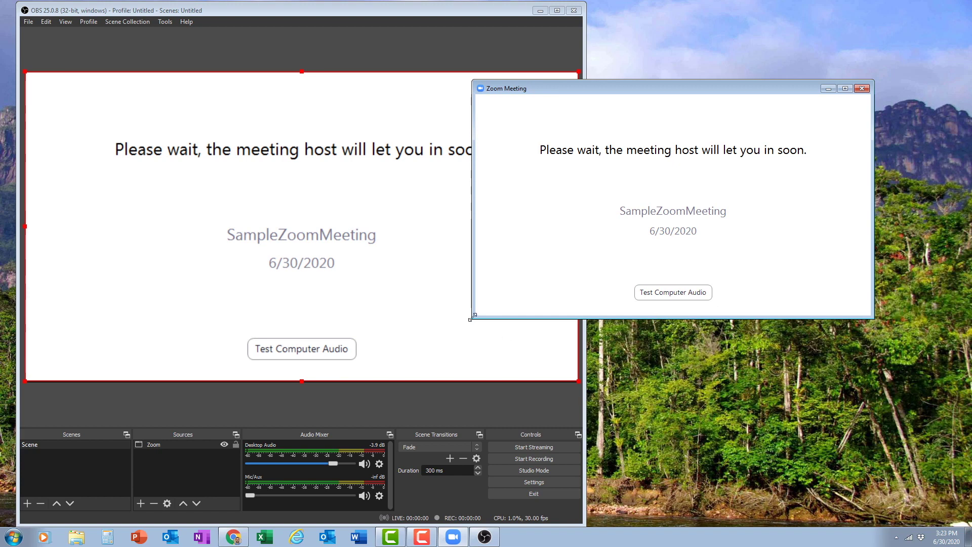
pyautogui.moveTo(471, 316); pyautogui.dragTo(230, 448)
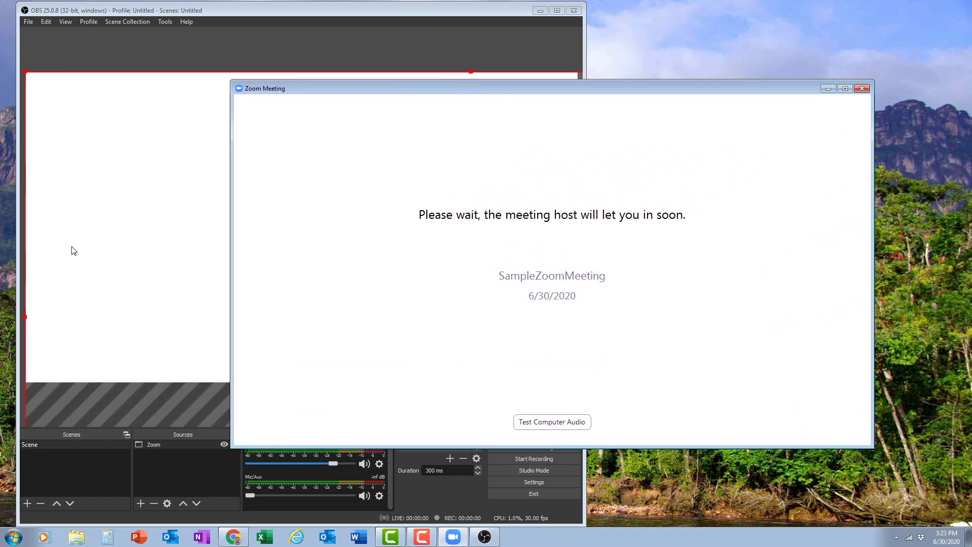
pyautogui.moveTo(291, 86); pyautogui.dragTo(454, 98)
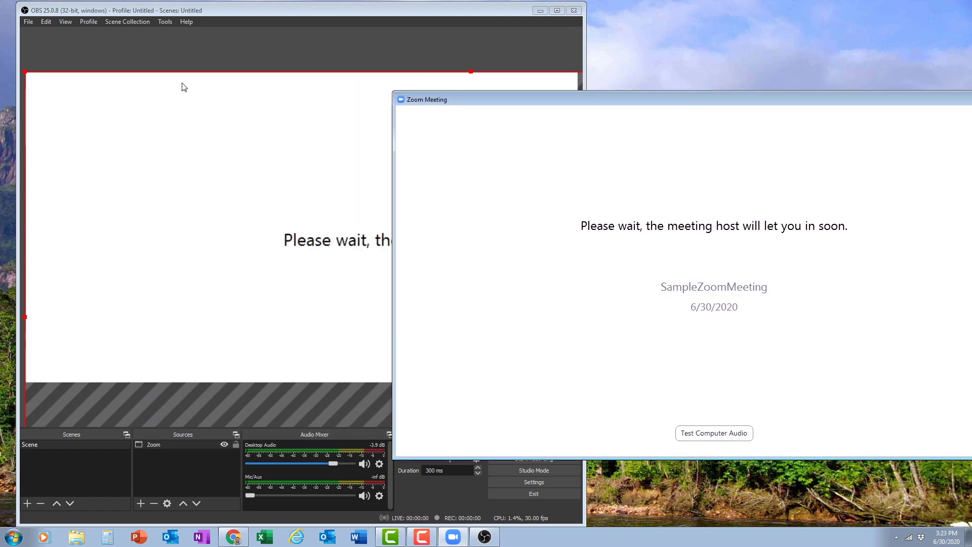
# - Shrink the Zoom meeting window and park it at the screen's top right
pyautogui.moveTo(25, 72); pyautogui.dragTo(94, 138)
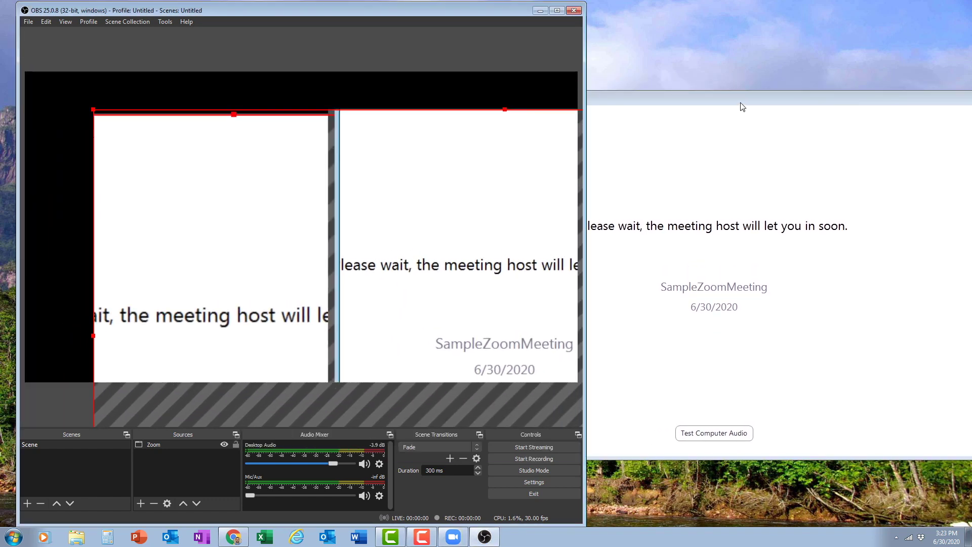
pyautogui.moveTo(742, 107); pyautogui.dragTo(536, 98)
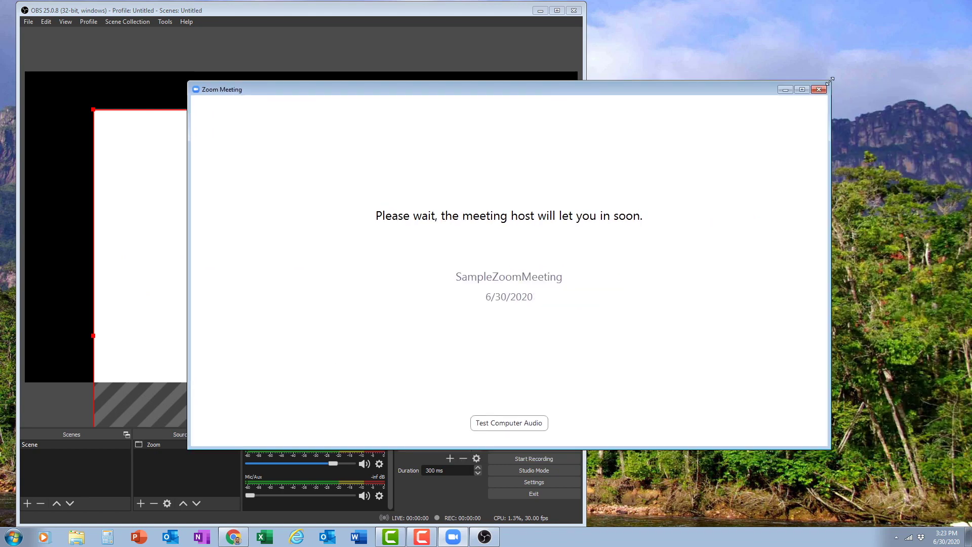
pyautogui.moveTo(830, 80); pyautogui.dragTo(643, 158)
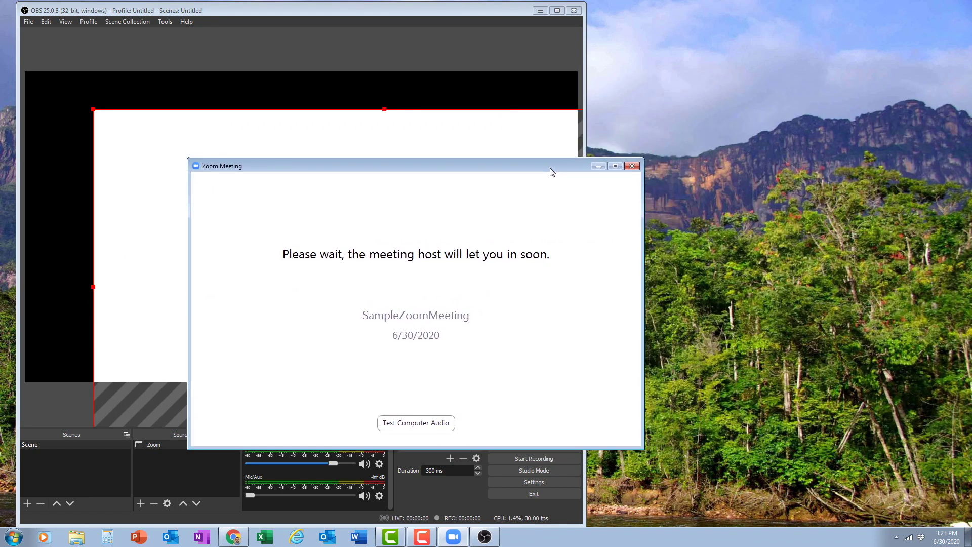
pyautogui.moveTo(552, 172); pyautogui.dragTo(896, 47)
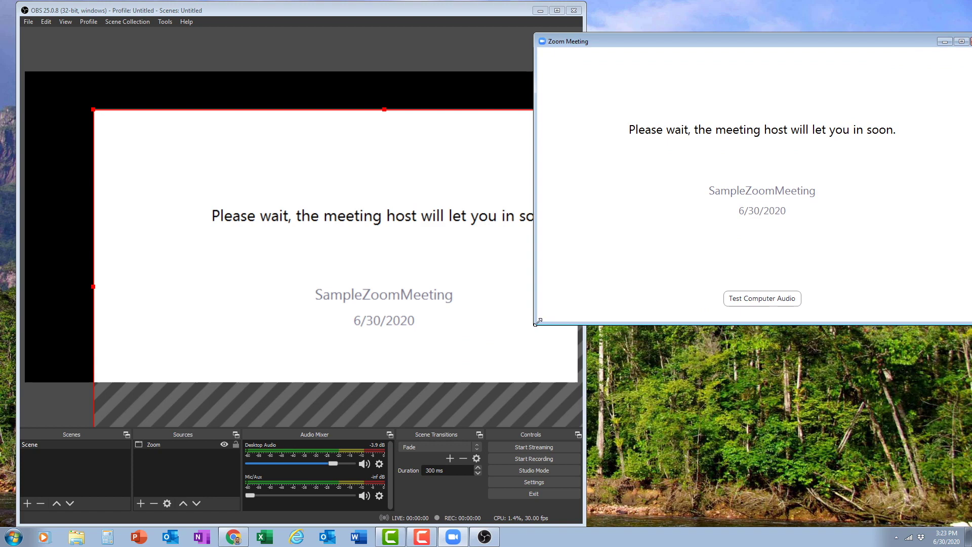
pyautogui.moveTo(537, 321); pyautogui.dragTo(603, 293)
pyautogui.moveTo(748, 37); pyautogui.dragTo(725, 15)
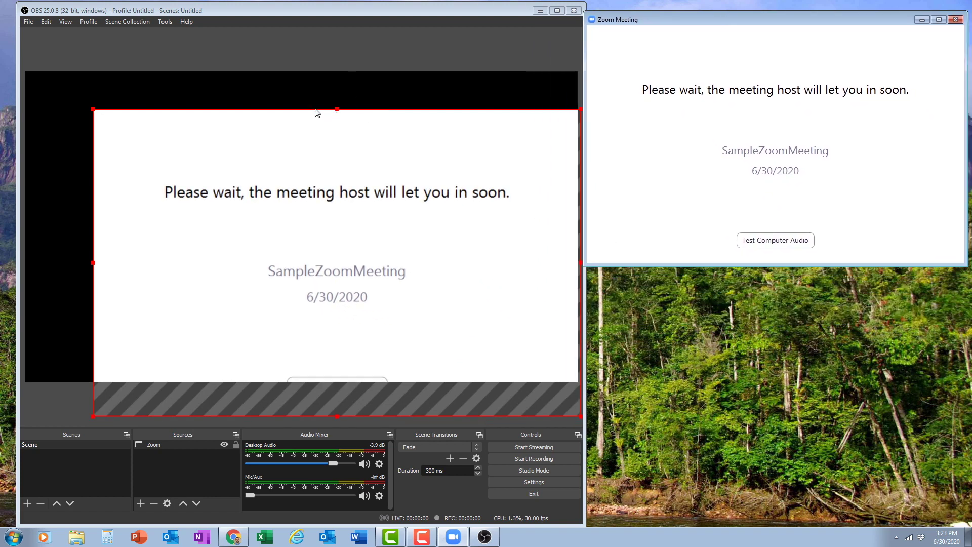
# - Resize the Zoom capture's corners so it fills the OBS preview canvas
pyautogui.click(177, 112)
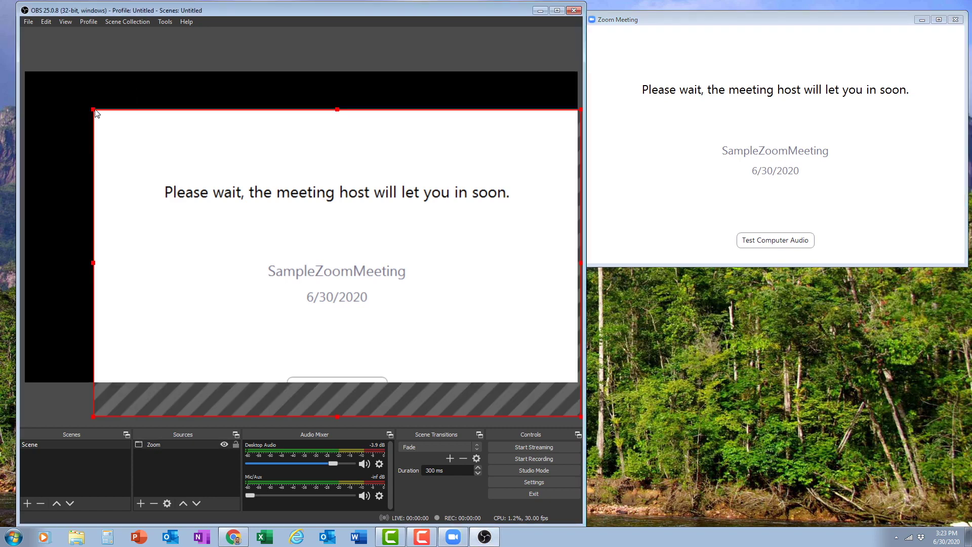
pyautogui.moveTo(95, 113); pyautogui.dragTo(31, 101)
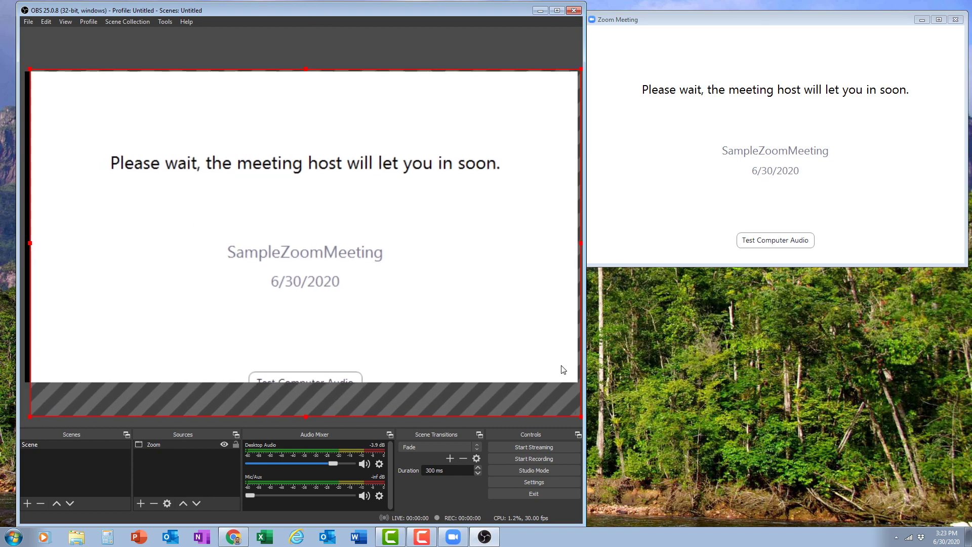
pyautogui.moveTo(579, 415); pyautogui.dragTo(532, 351)
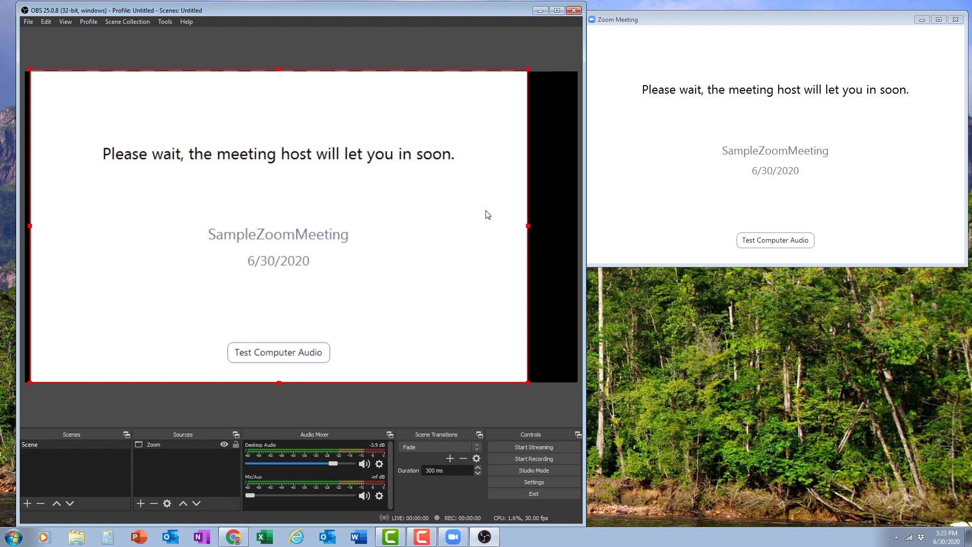
pyautogui.moveTo(484, 213)
pyautogui.mouseDown()
pyautogui.moveTo(466, 211)
pyautogui.moveTo(485, 211)
pyautogui.moveTo(475, 208)
pyautogui.mouseUp()
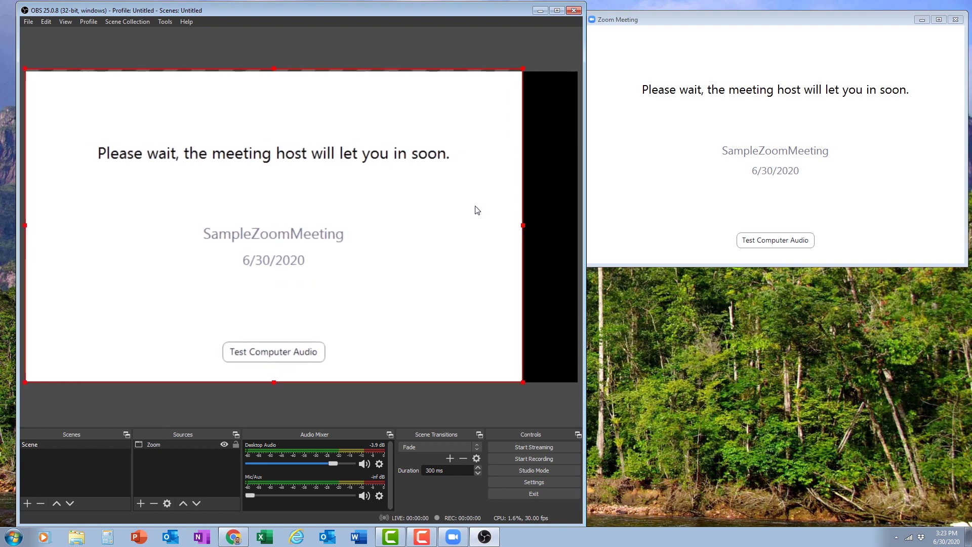
pyautogui.click(591, 234)
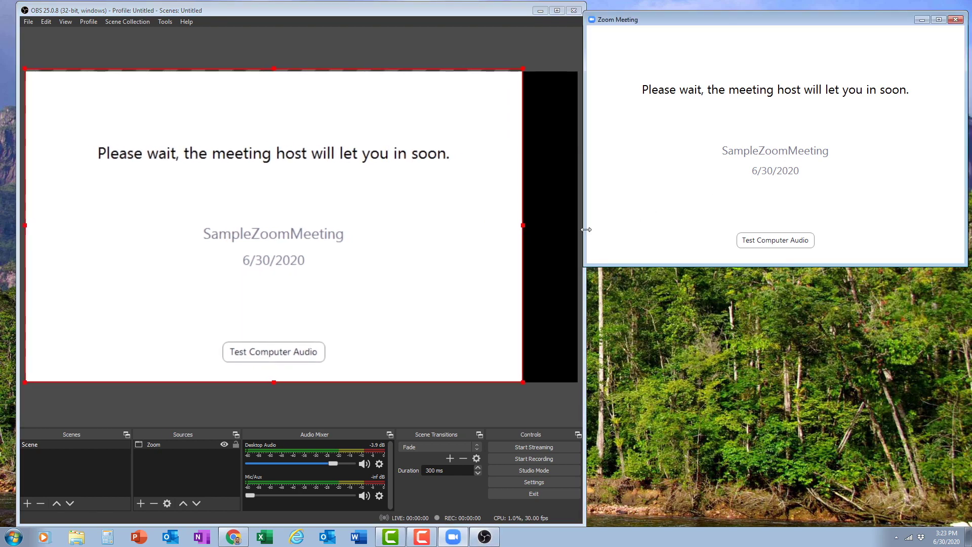
pyautogui.moveTo(585, 228); pyautogui.dragTo(544, 228)
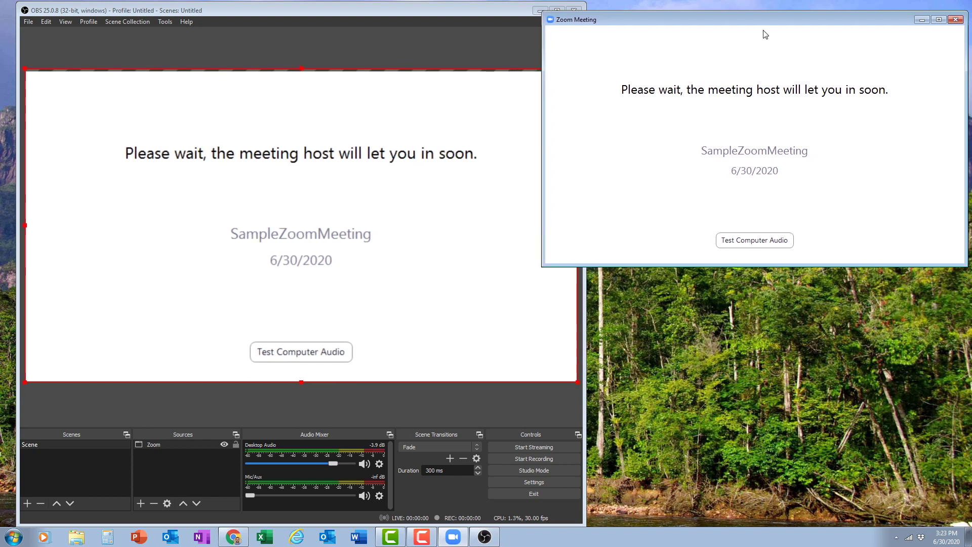
pyautogui.moveTo(763, 20); pyautogui.dragTo(762, 20)
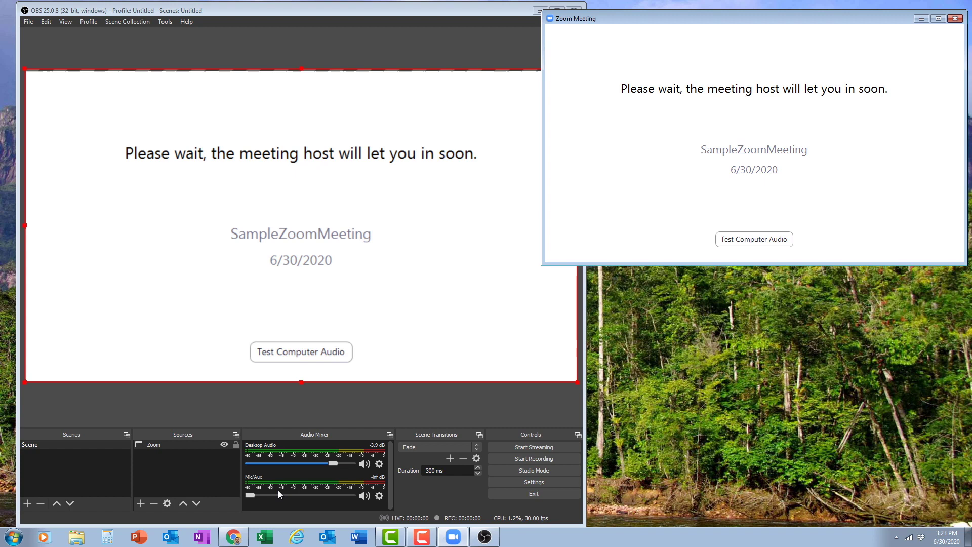
# - Bring OBS forward, then switch to Chrome playing 'Beautiful Relaxing Music' on YouTube
pyautogui.click(286, 451)
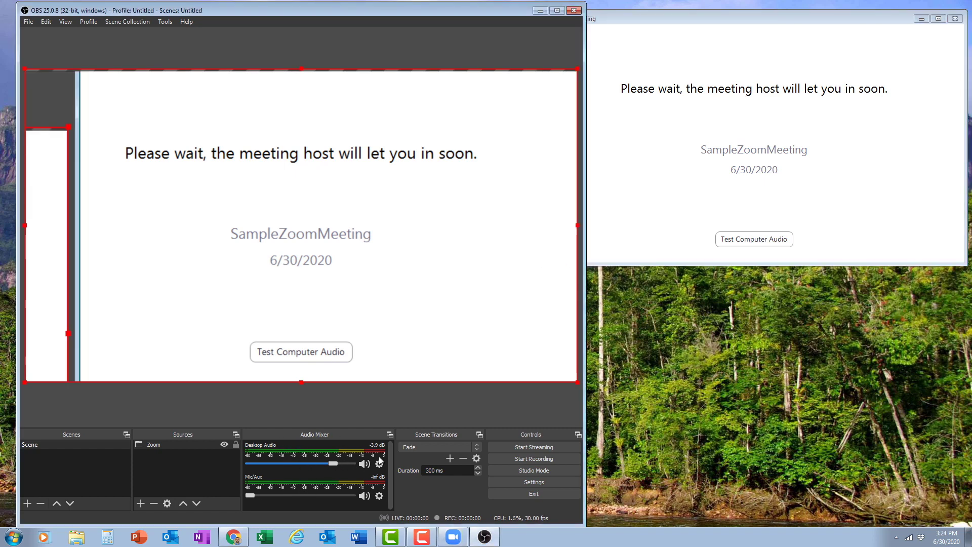
pyautogui.click(233, 537)
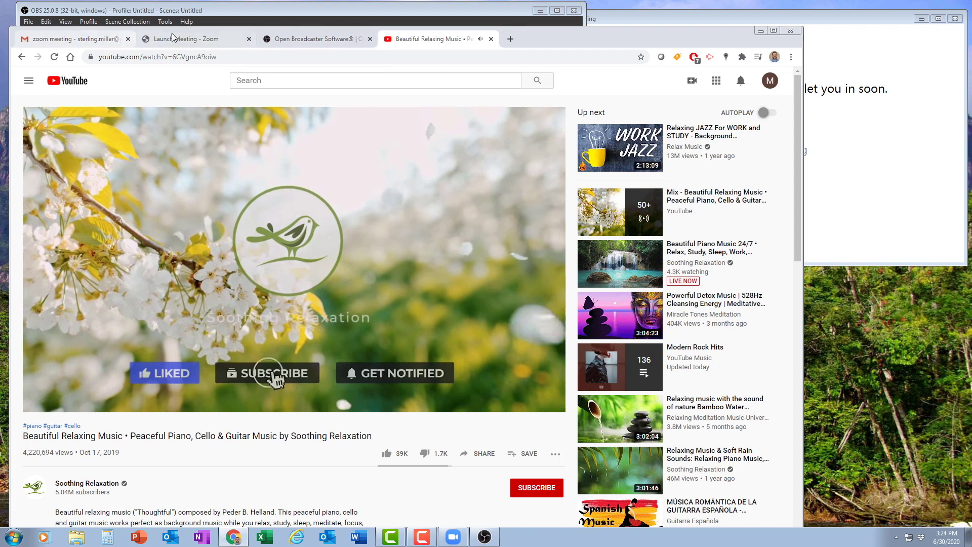
# - Check OBS's Desktop Audio meter picks up the video, pause it at 0:11, and minimise Chrome
pyautogui.click(330, 14)
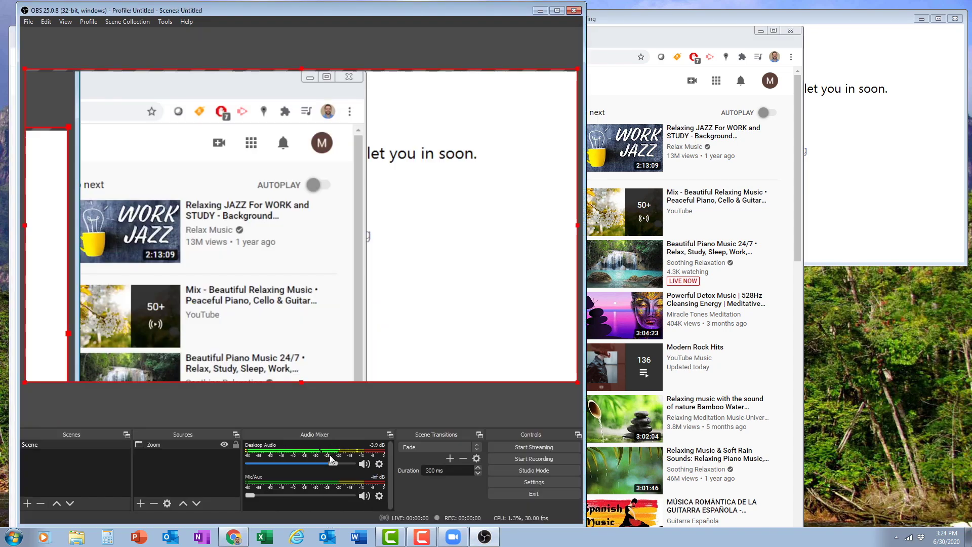
pyautogui.click(614, 80)
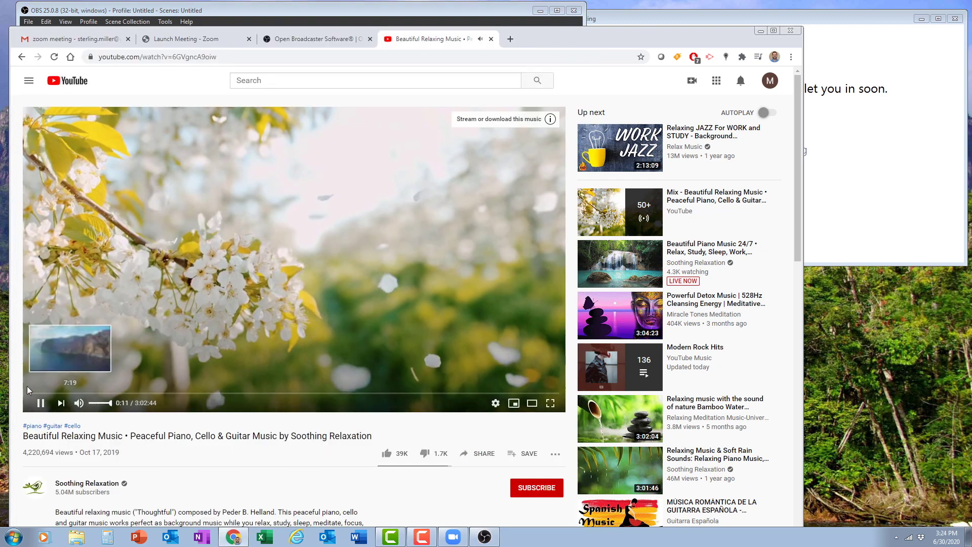
pyautogui.click(41, 403)
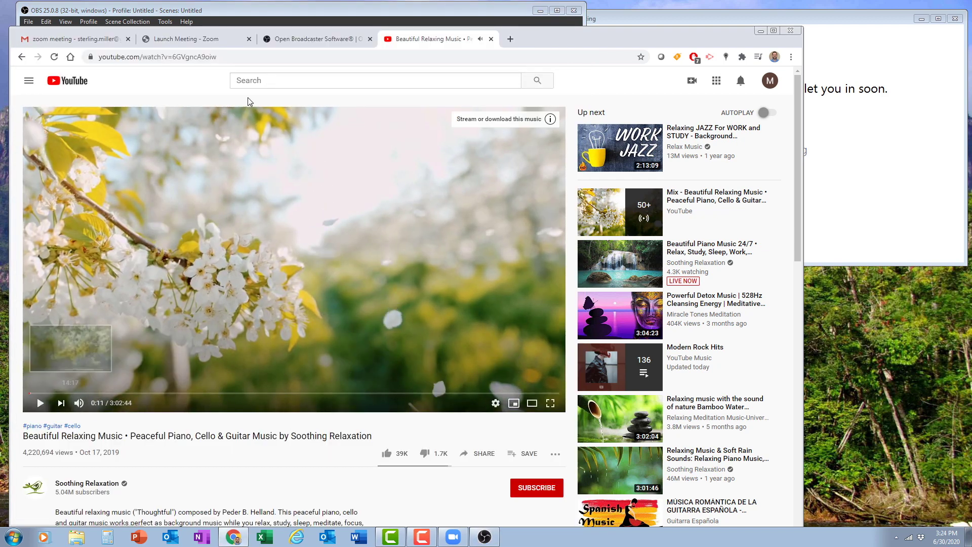
pyautogui.click(517, 15)
pyautogui.click(629, 32)
pyautogui.click(760, 31)
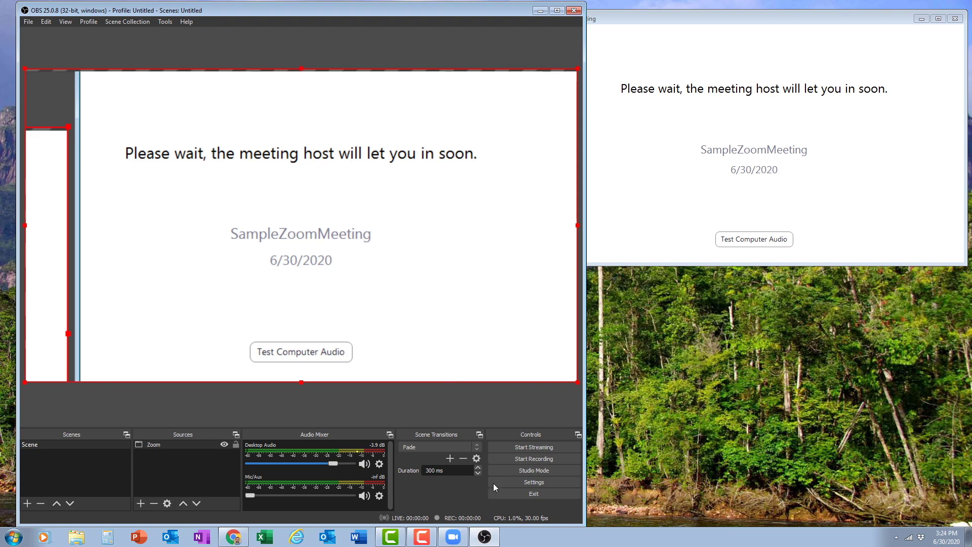
pyautogui.click(539, 480)
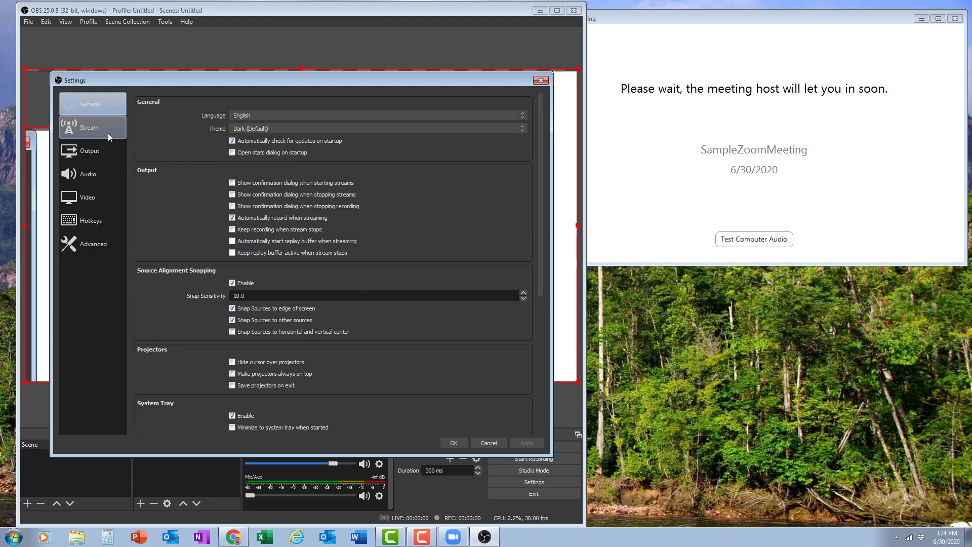
pyautogui.click(89, 132)
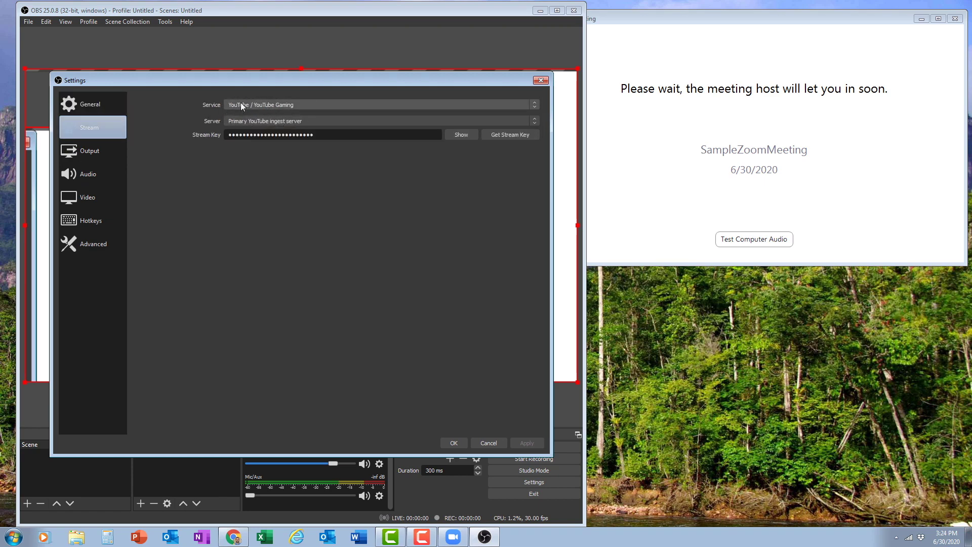
pyautogui.click(302, 101)
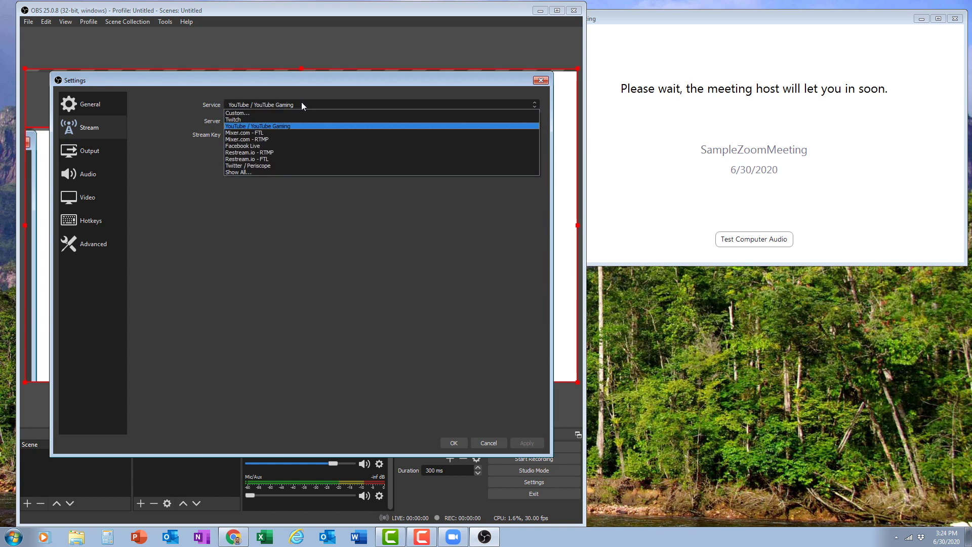
pyautogui.click(302, 102)
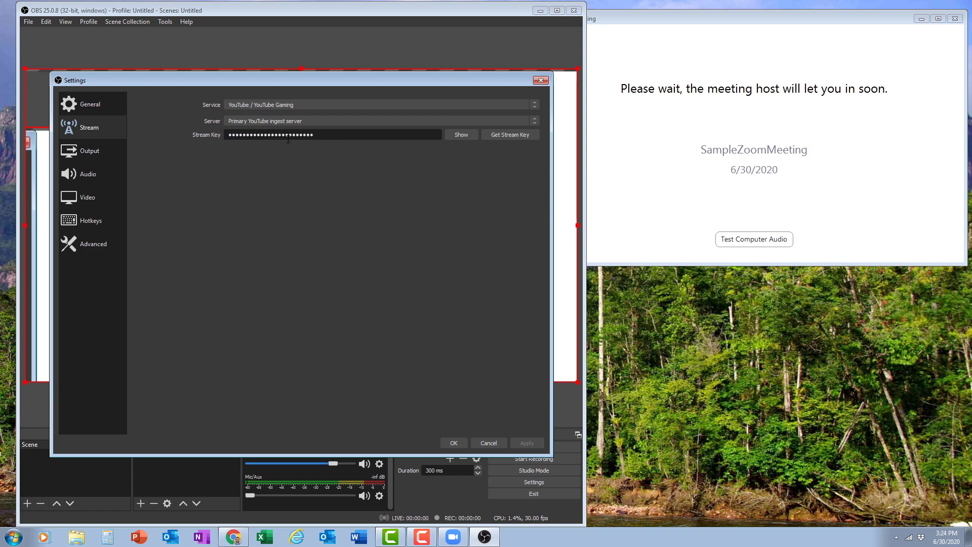
pyautogui.click(94, 151)
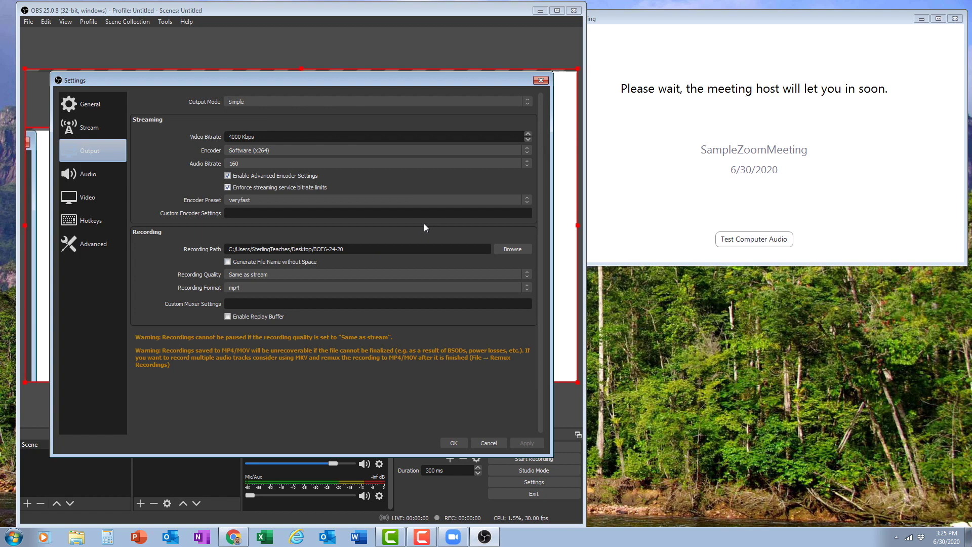
# - Close Settings, then stream and record a short clip of the Zoom capture before stopping
pyautogui.click(461, 441)
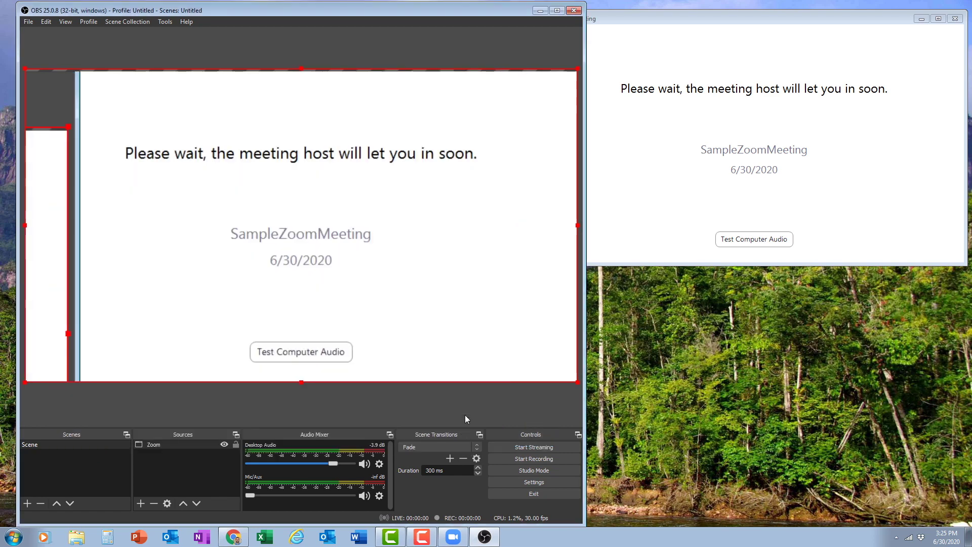
pyautogui.click(544, 456)
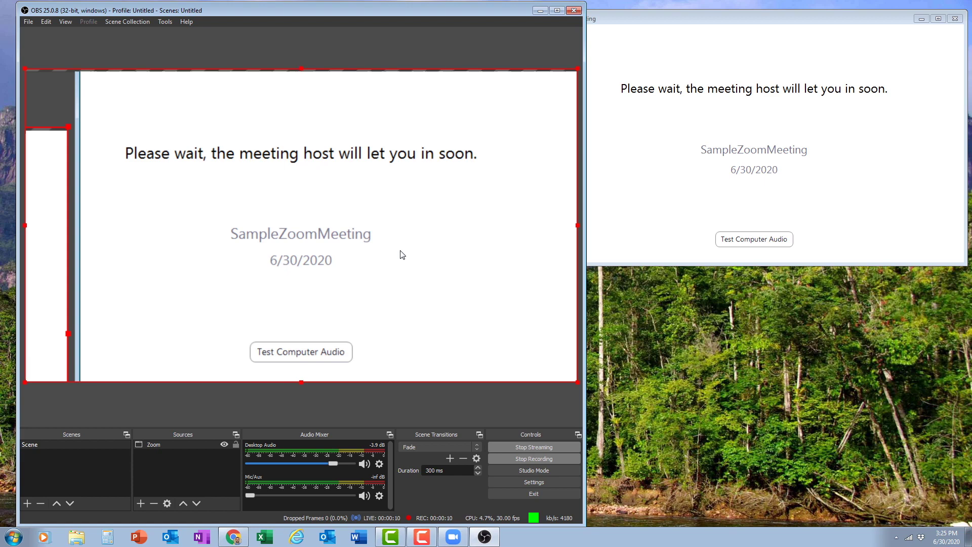
pyautogui.click(544, 446)
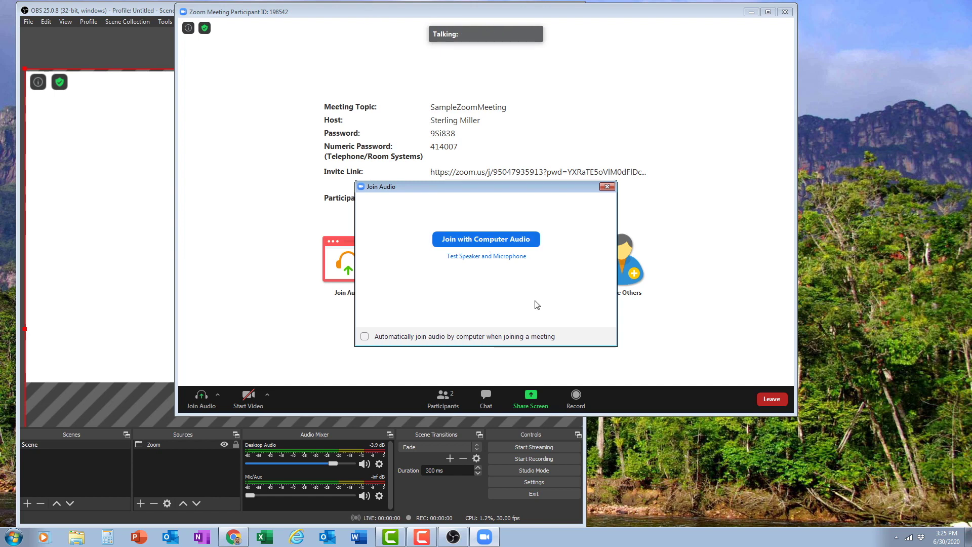
# - Join the meeting with computer audio, mute the speakers, and move the meeting window right and down
pyautogui.click(486, 241)
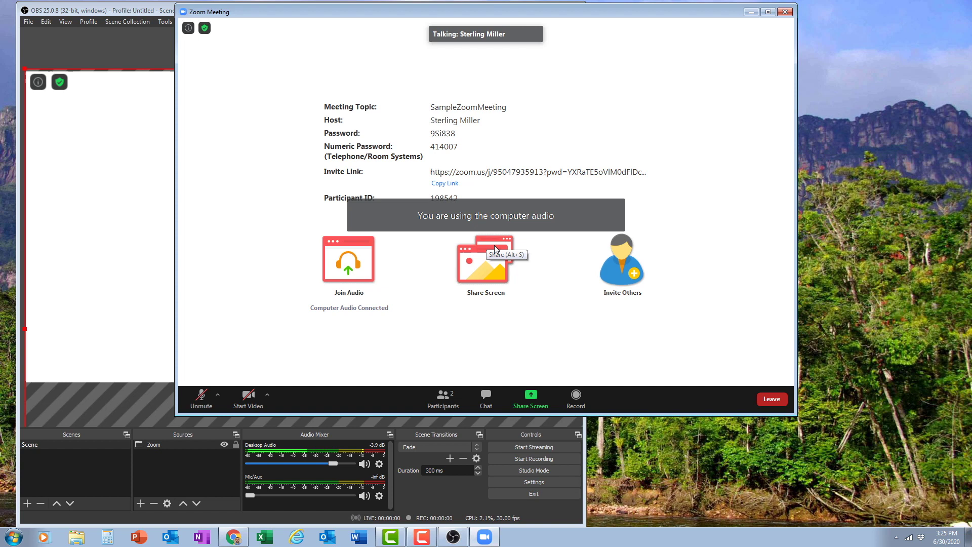
pyautogui.press('XF86AudioLowerVolume')
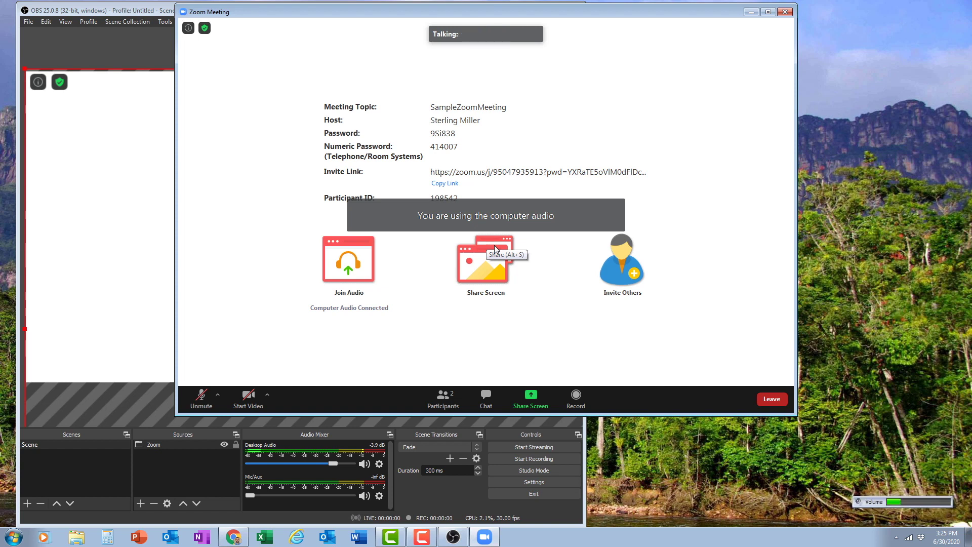
pyautogui.press('XF86AudioMute')
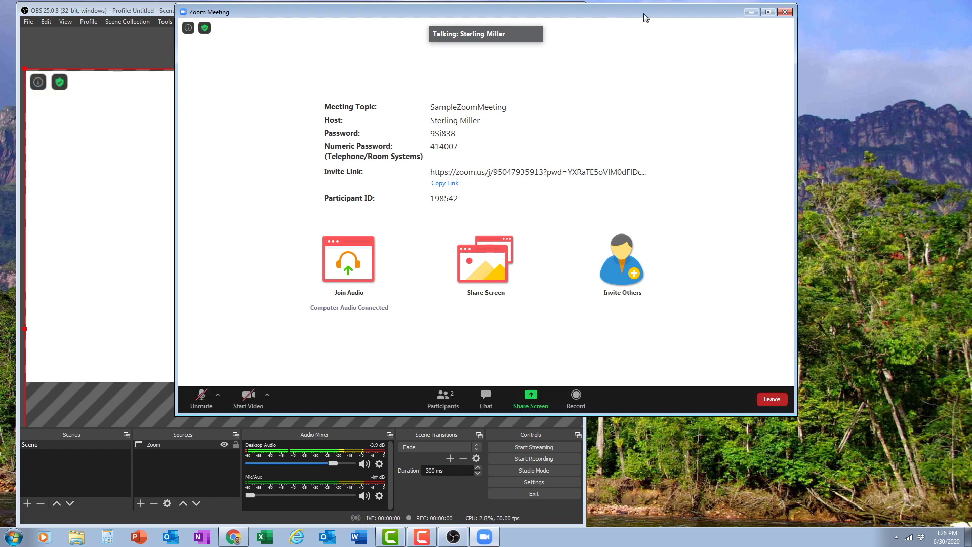
pyautogui.moveTo(517, 11); pyautogui.dragTo(679, 47)
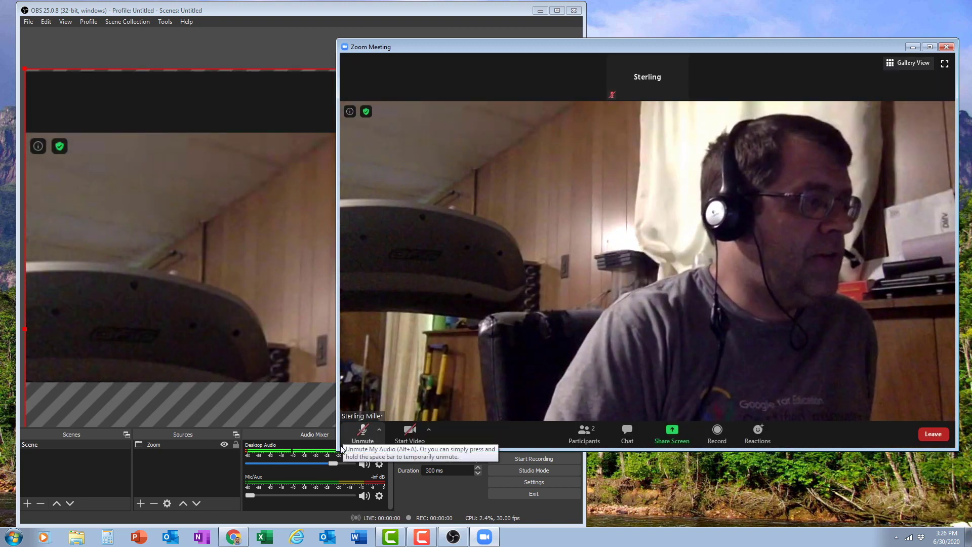
# - Shrink the Zoom meeting window from its bottom-left corner so OBS captures the whole view
pyautogui.moveTo(349, 442); pyautogui.dragTo(596, 281)
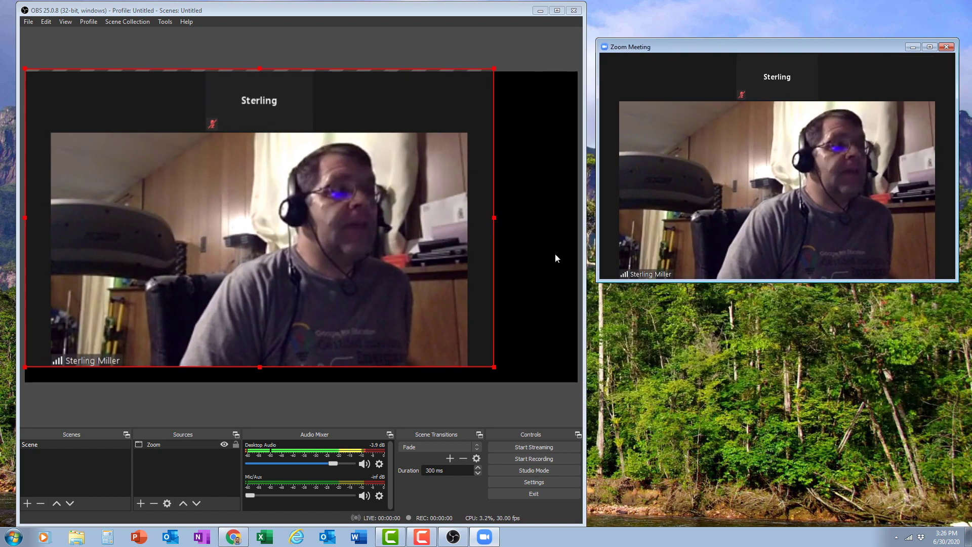
pyautogui.moveTo(769, 210)
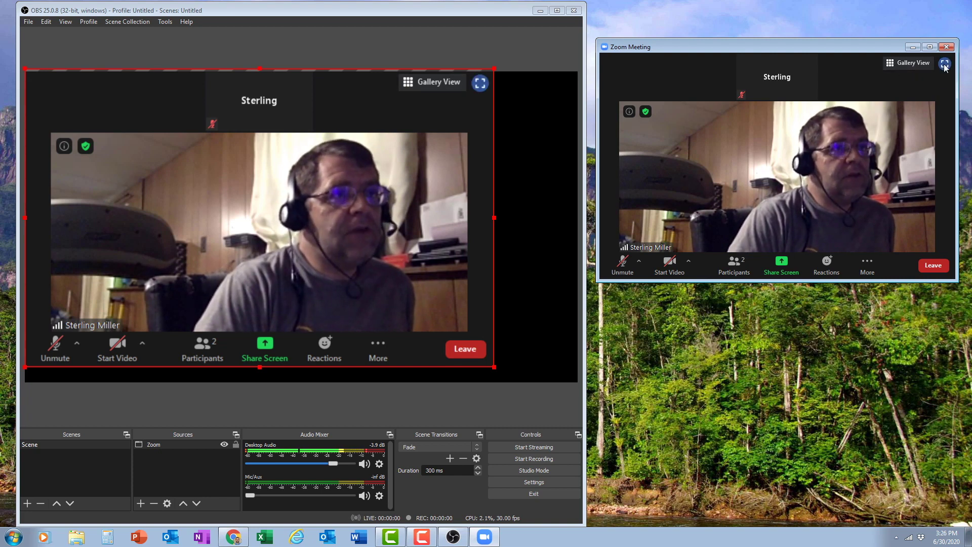
pyautogui.click(944, 64)
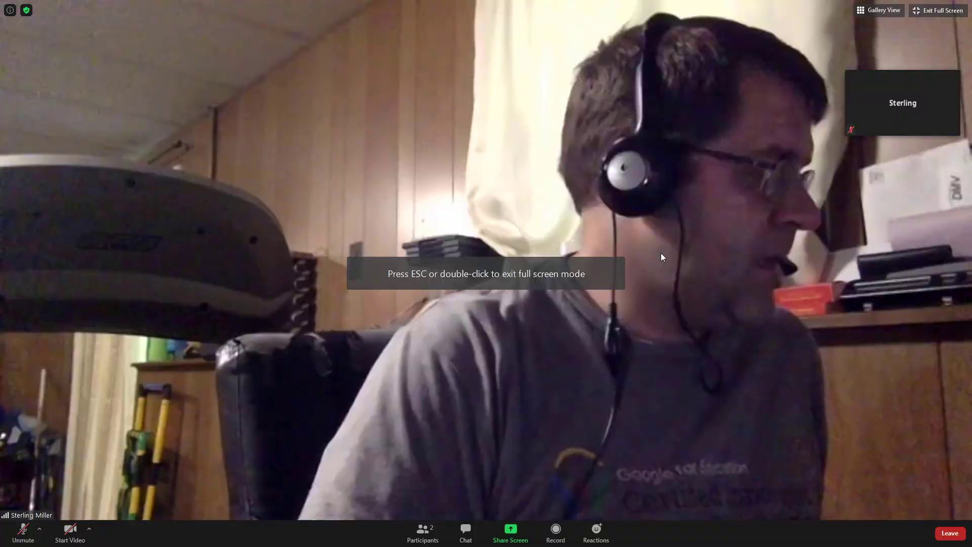
pyautogui.press('Escape')
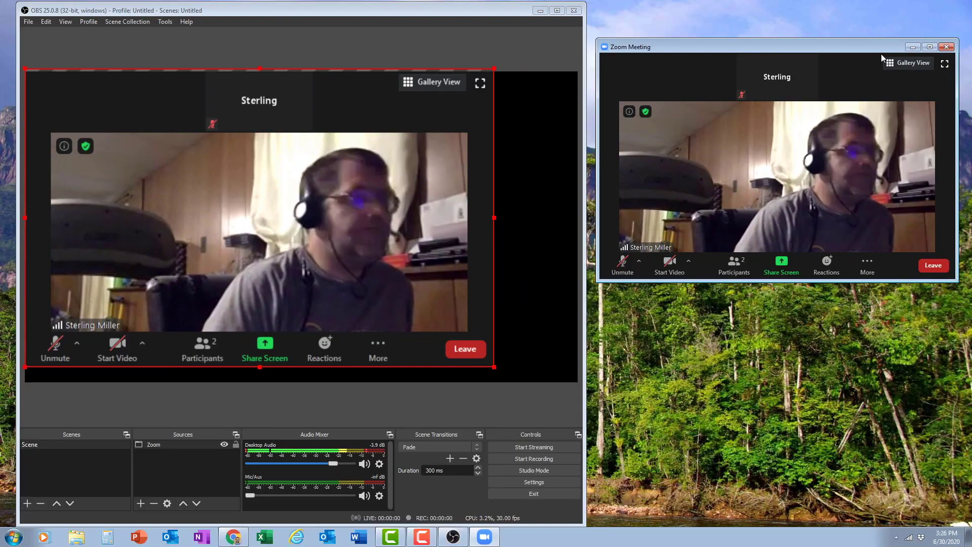
pyautogui.click(944, 64)
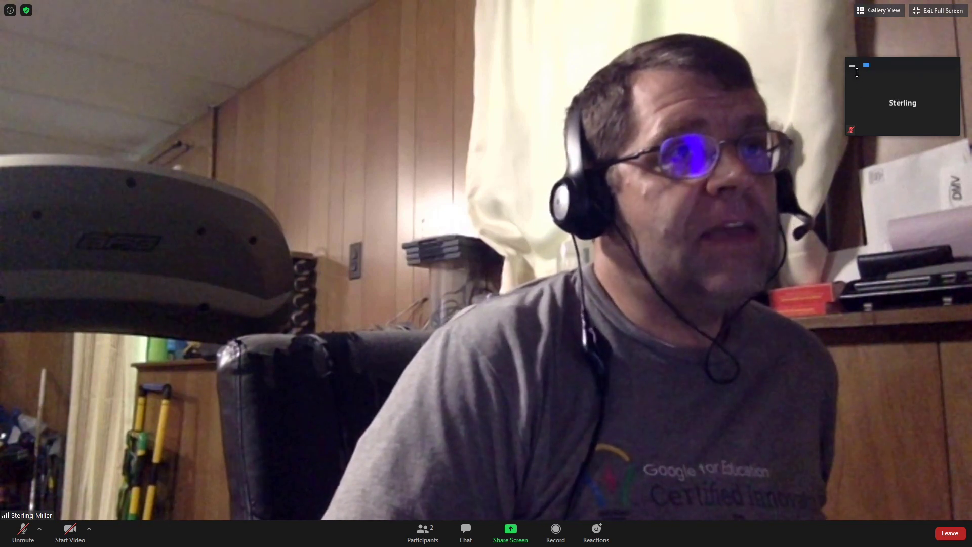
pyautogui.click(853, 66)
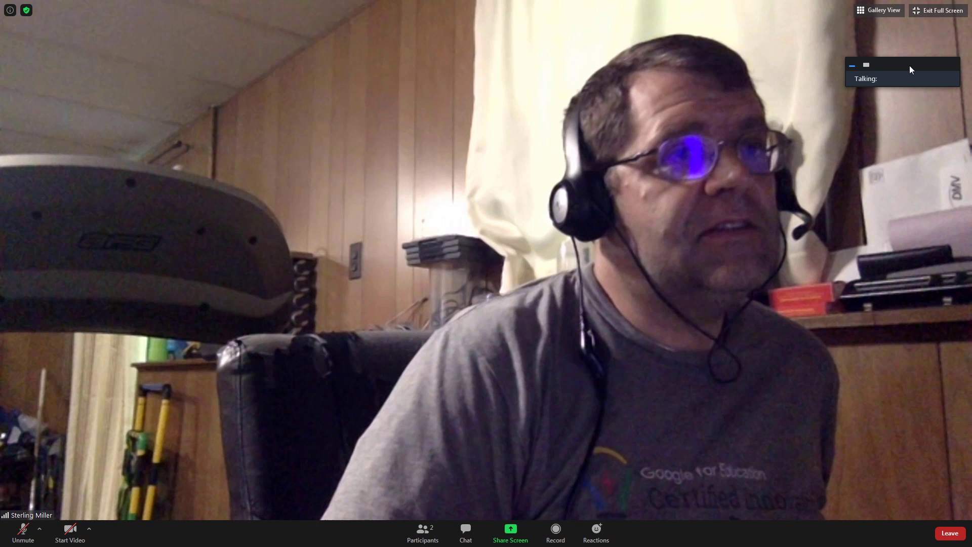
pyautogui.moveTo(854, 68); pyautogui.dragTo(919, 494)
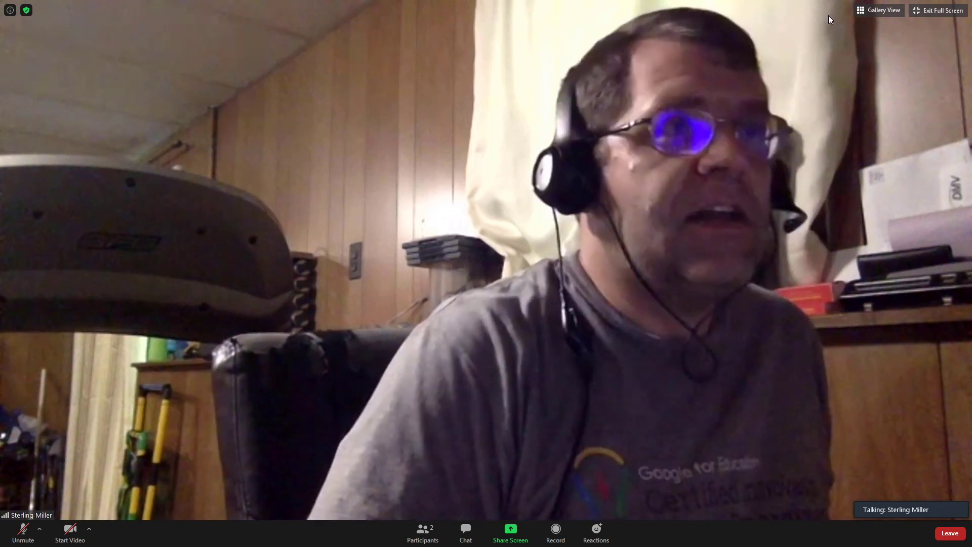
pyautogui.doubleClick(828, 15)
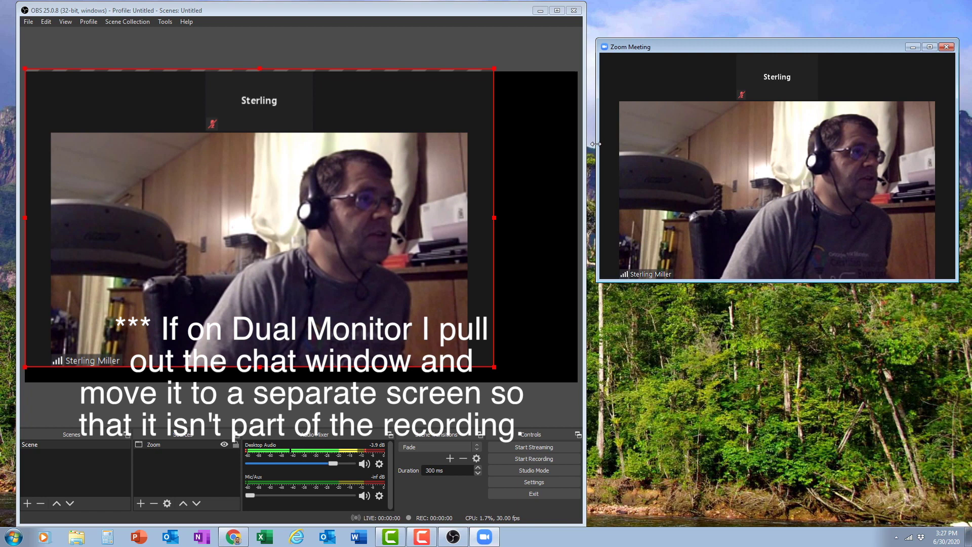
# - Widen the Zoom window to the left, make it taller, and move it lower on screen
pyautogui.moveTo(596, 143); pyautogui.dragTo(532, 137)
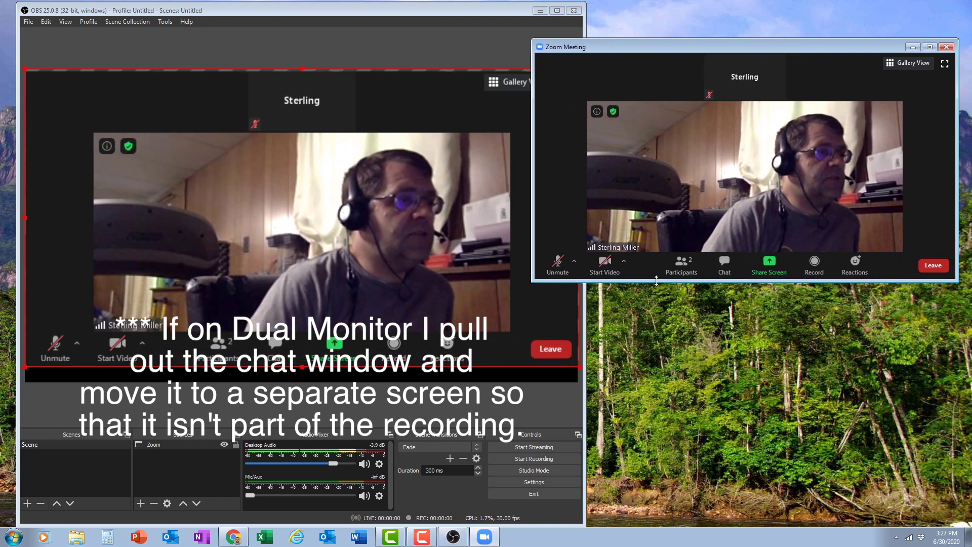
pyautogui.moveTo(656, 281); pyautogui.dragTo(654, 294)
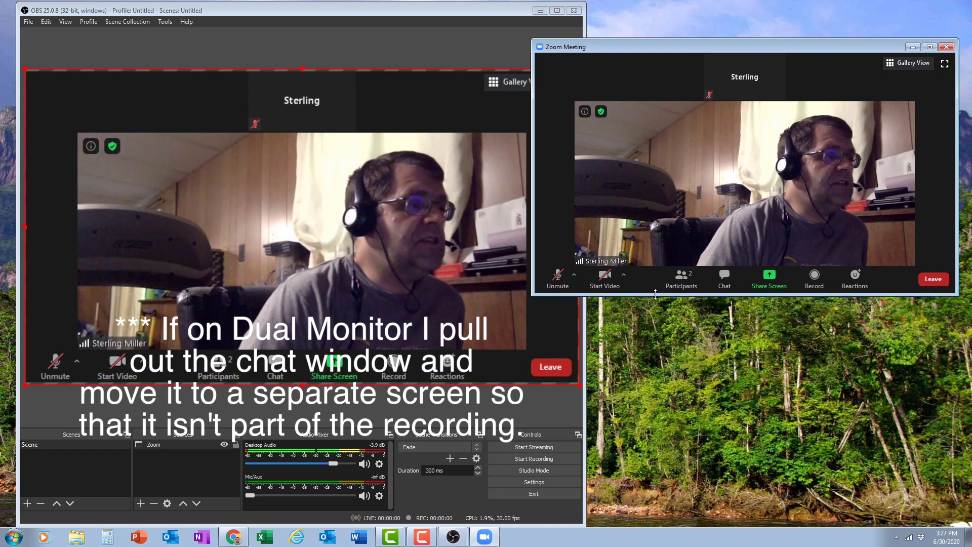
pyautogui.moveTo(576, 44); pyautogui.dragTo(580, 123)
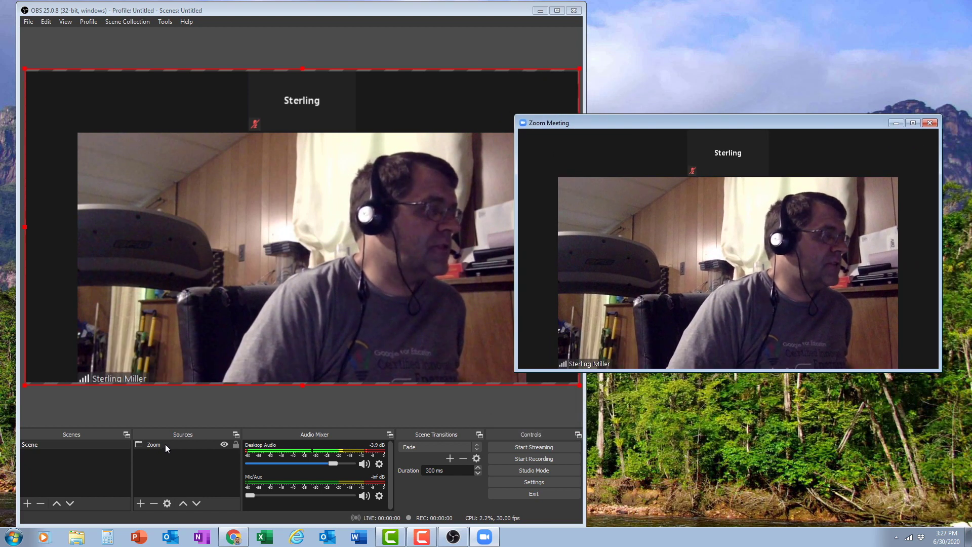
# - Shift the Zoom window slightly left, fine-tune its size, then start streaming and recording
pyautogui.moveTo(650, 151)
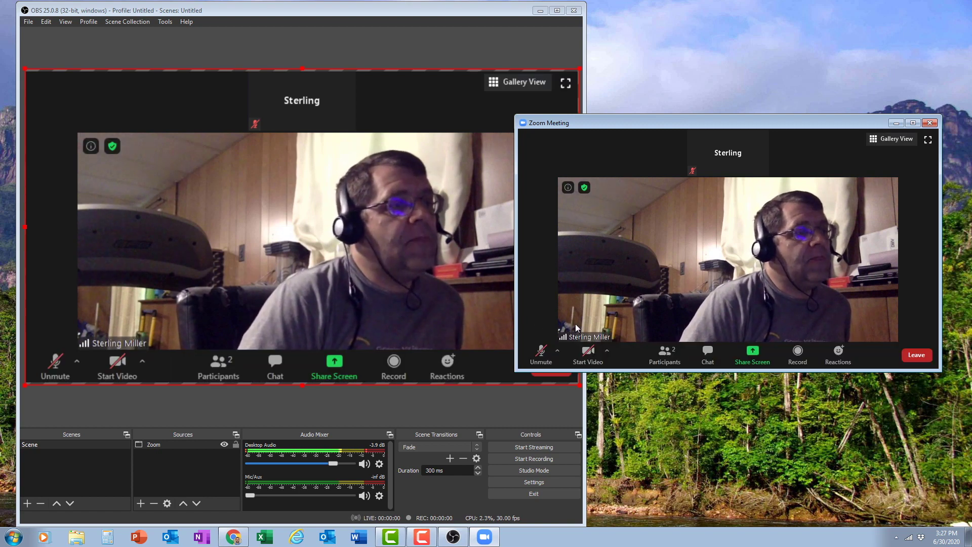
pyautogui.moveTo(674, 125); pyautogui.dragTo(702, 96)
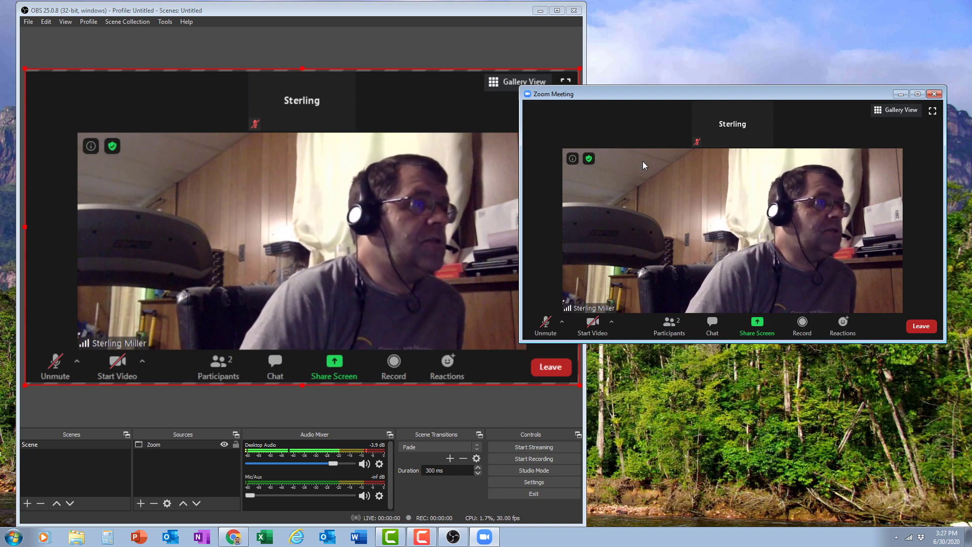
pyautogui.moveTo(520, 342); pyautogui.dragTo(386, 444)
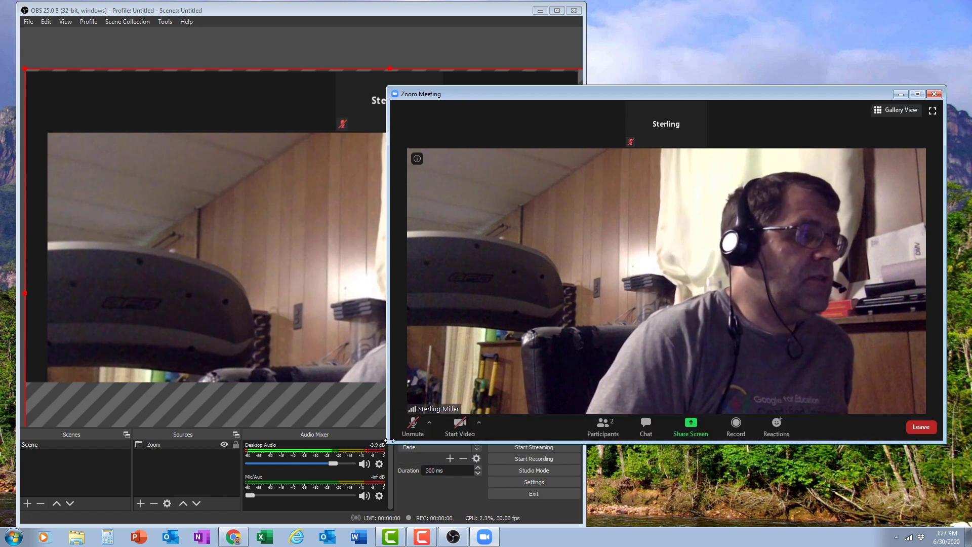
pyautogui.moveTo(389, 441); pyautogui.dragTo(522, 343)
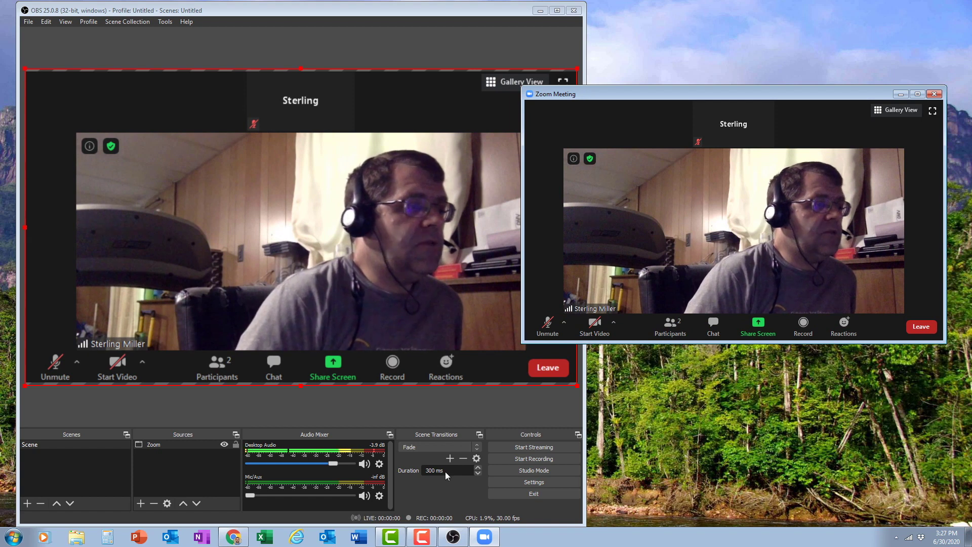
pyautogui.click(542, 447)
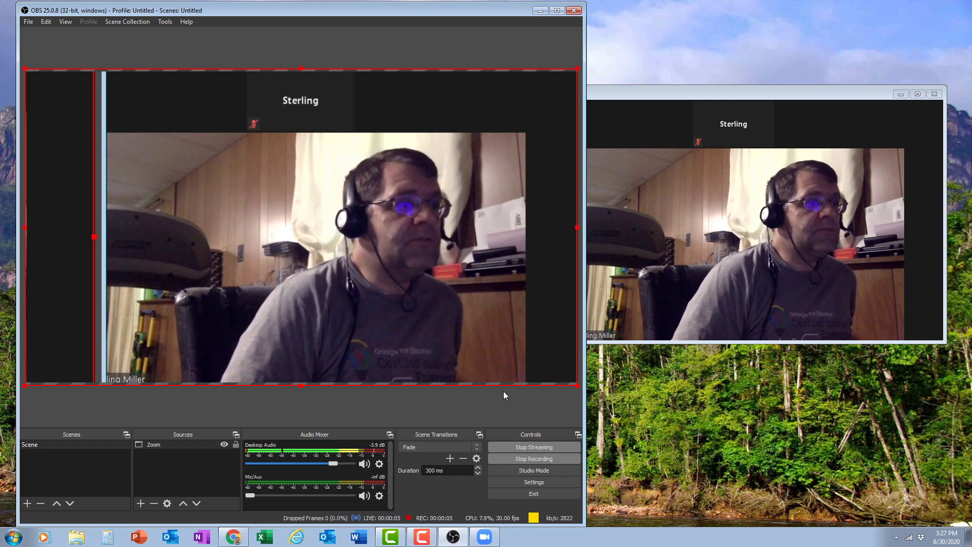
# - Leave the Zoom meeting with Leave Meeting, then stop recording and end the live stream
pyautogui.moveTo(698, 274)
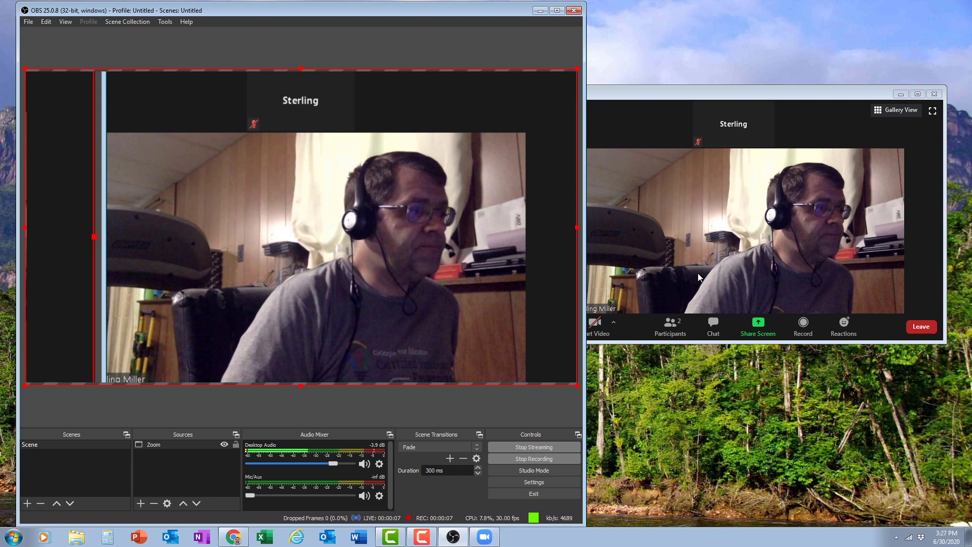
pyautogui.click(922, 327)
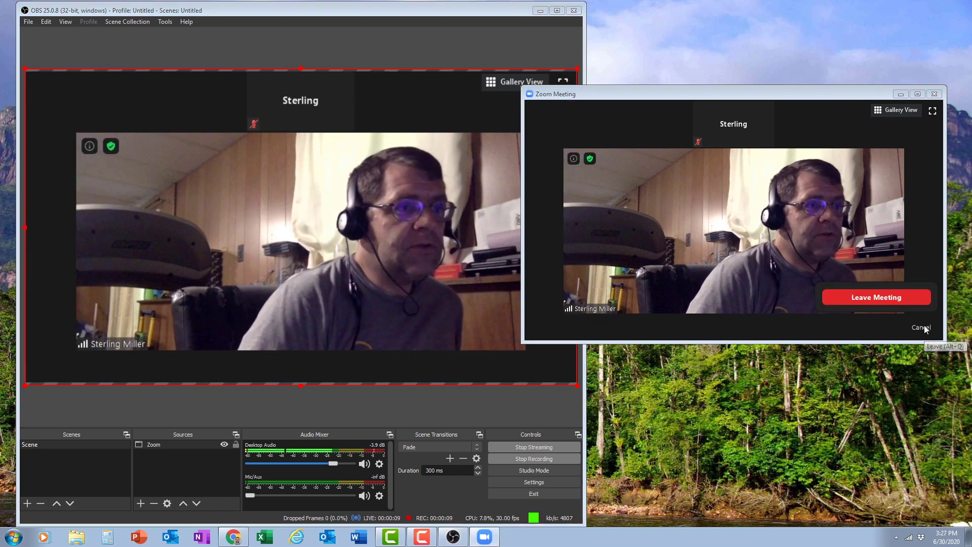
pyautogui.click(881, 300)
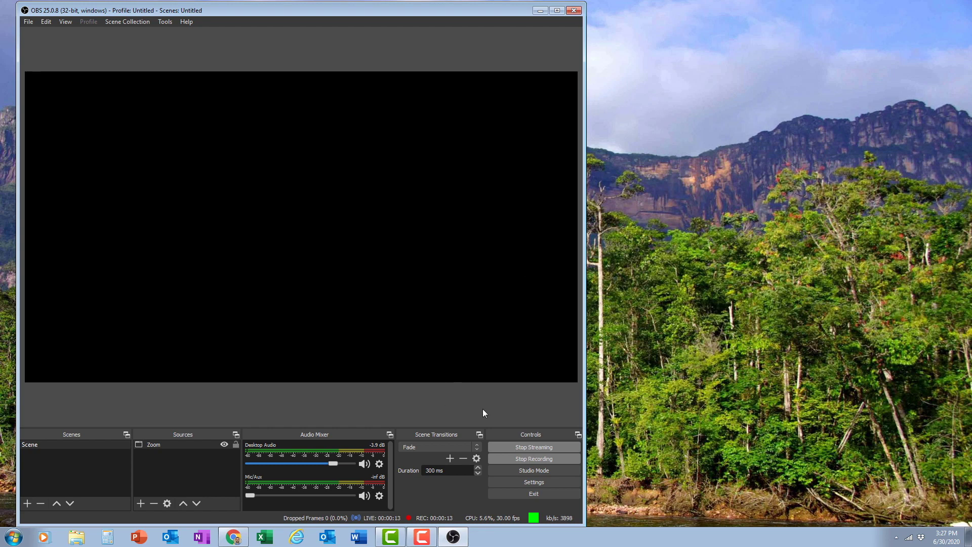
pyautogui.click(546, 458)
pyautogui.click(539, 448)
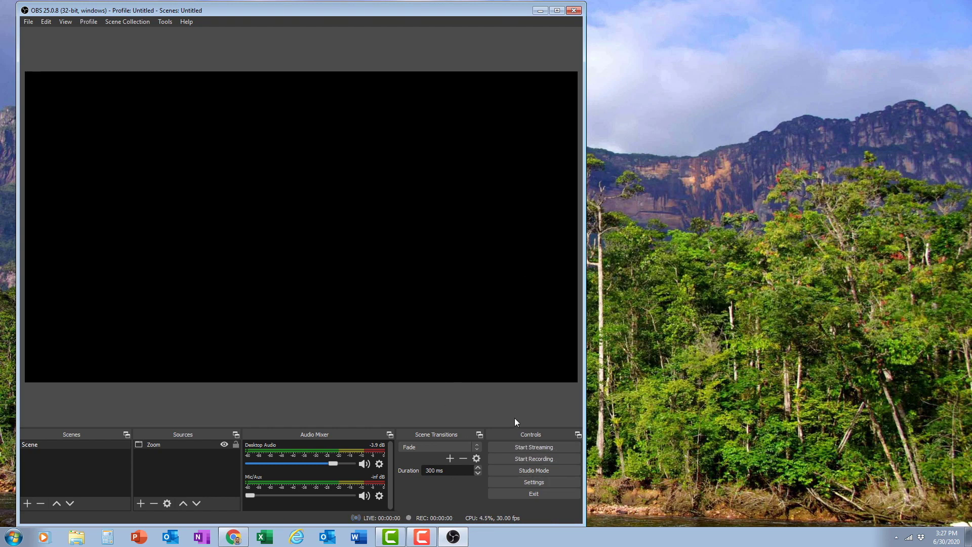
pyautogui.click(537, 482)
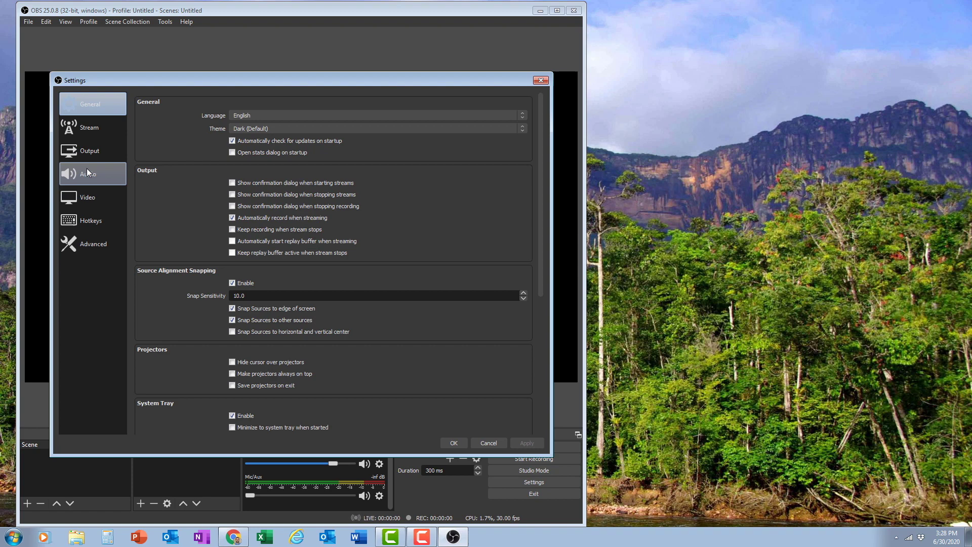
pyautogui.click(89, 153)
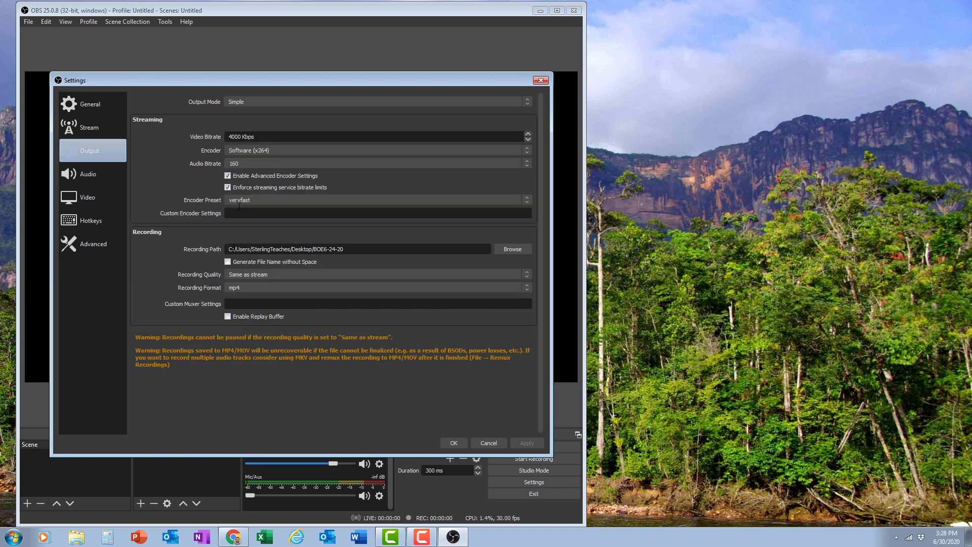
pyautogui.moveTo(352, 247); pyautogui.dragTo(218, 226)
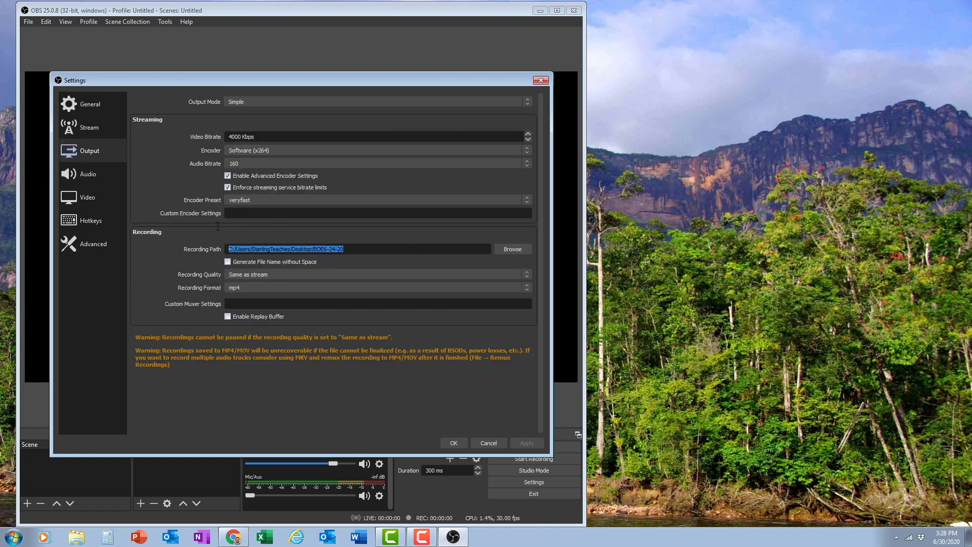
pyautogui.click(453, 442)
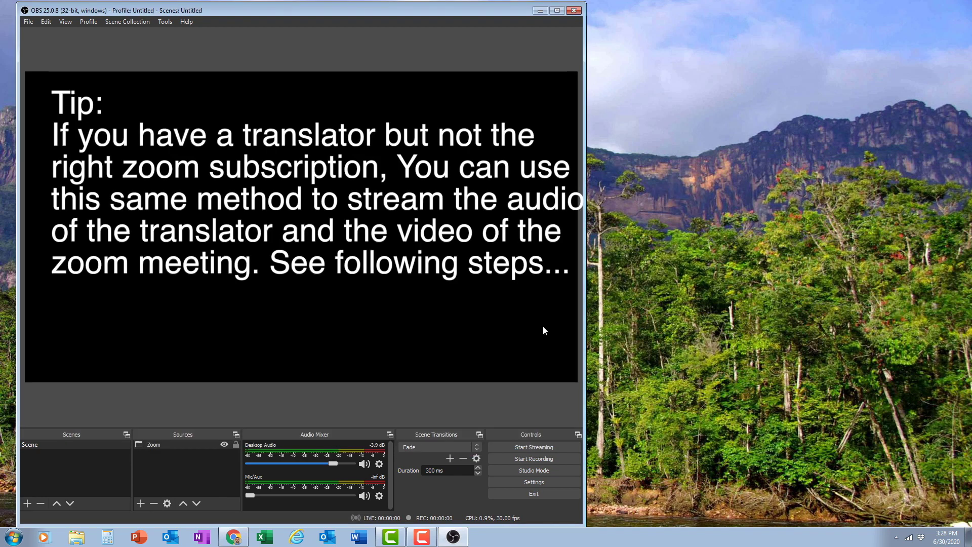